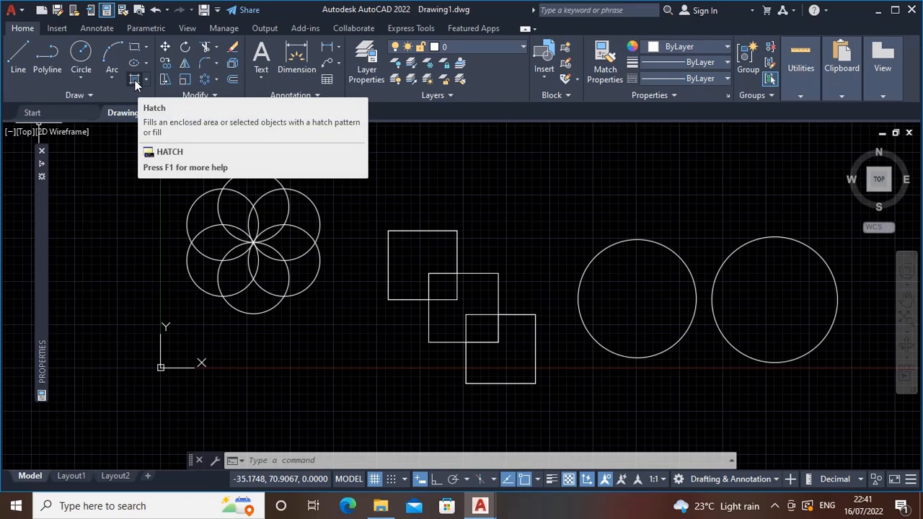
left_click(144, 79)
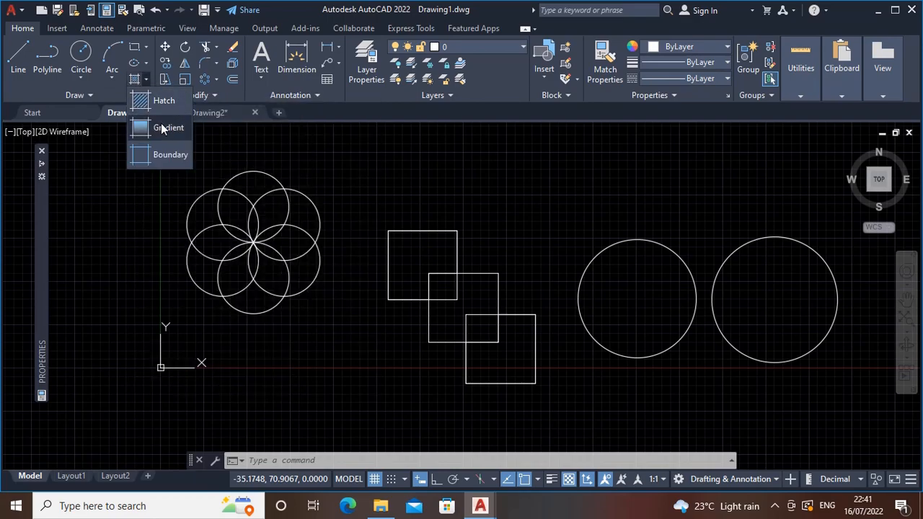
left_click(140, 80)
left_click(140, 80)
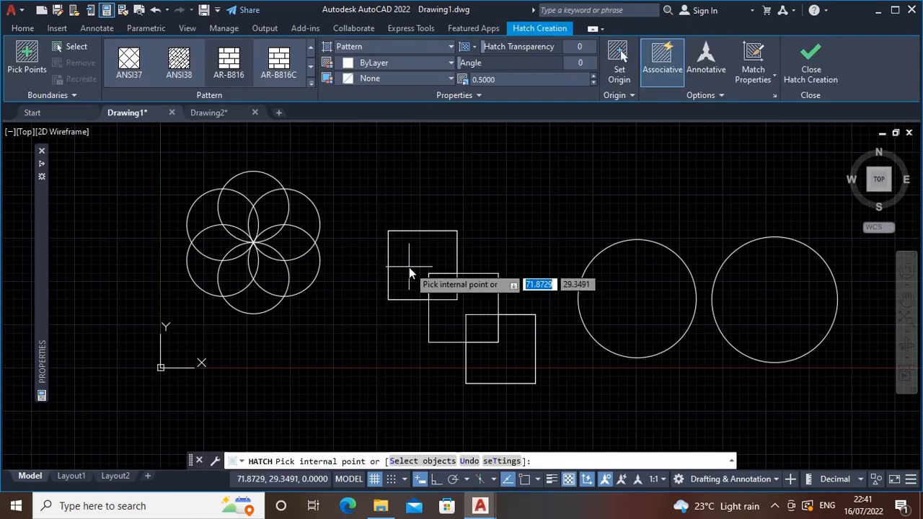
key("Escape")
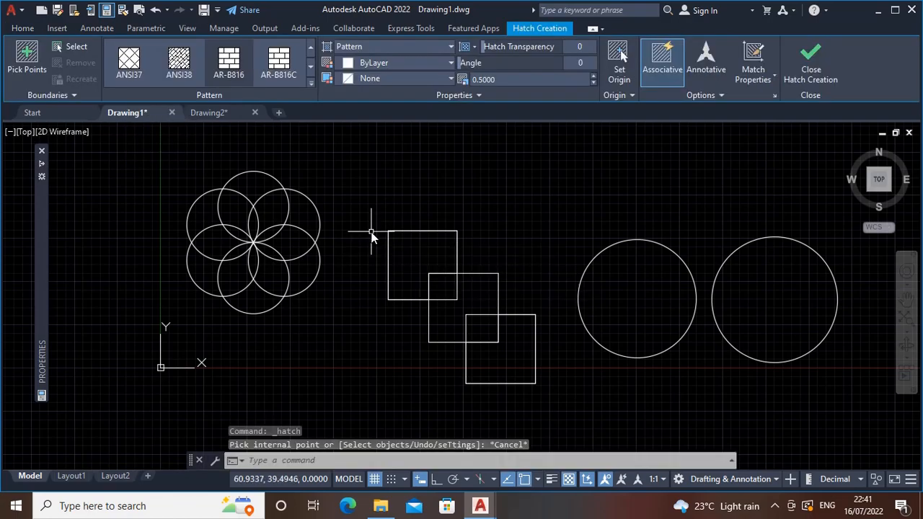
Hatch the six outer crescent areas of the overlapping-circle flower by picking a point inside each one
type("h")
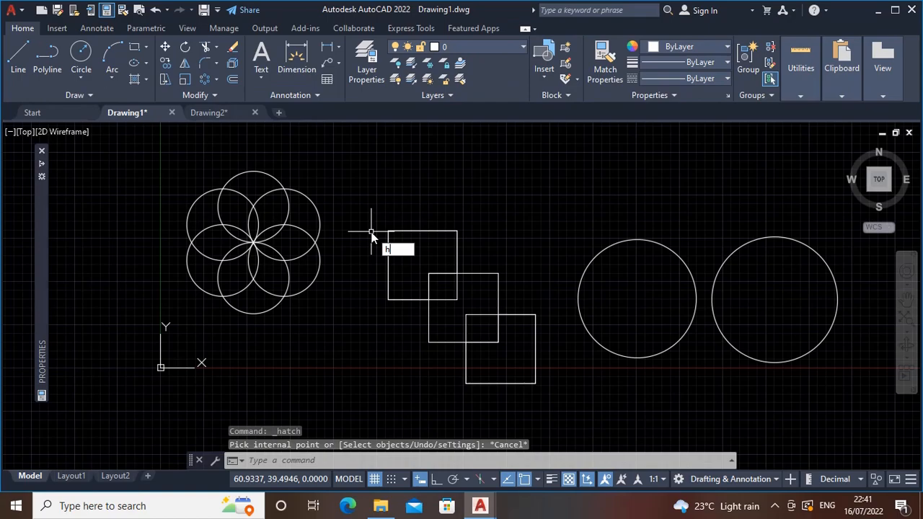
key("Return")
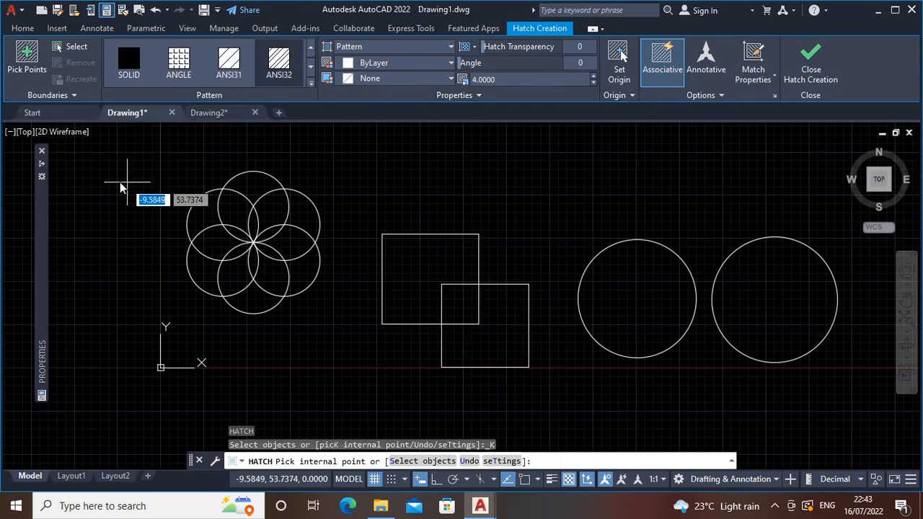
left_click(25, 66)
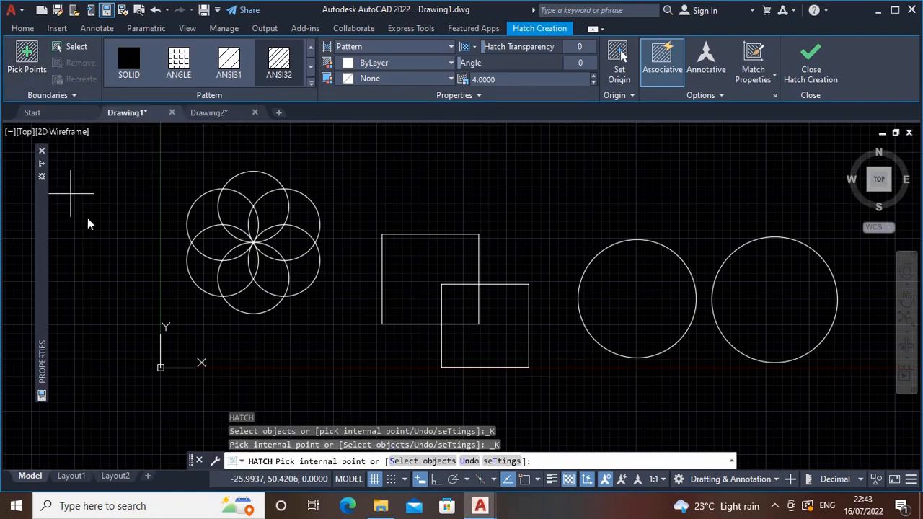
left_click(205, 216)
left_click(257, 188)
left_click(308, 221)
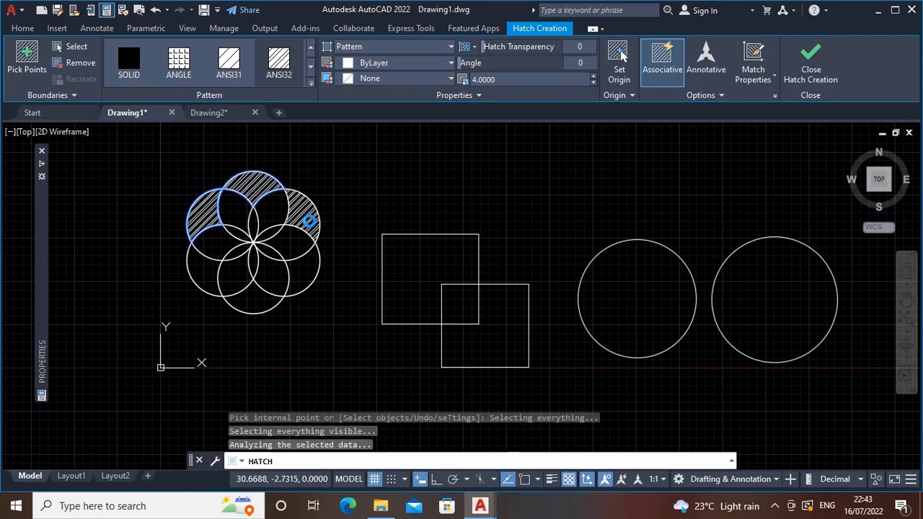
left_click(292, 272)
left_click(243, 300)
left_click(213, 266)
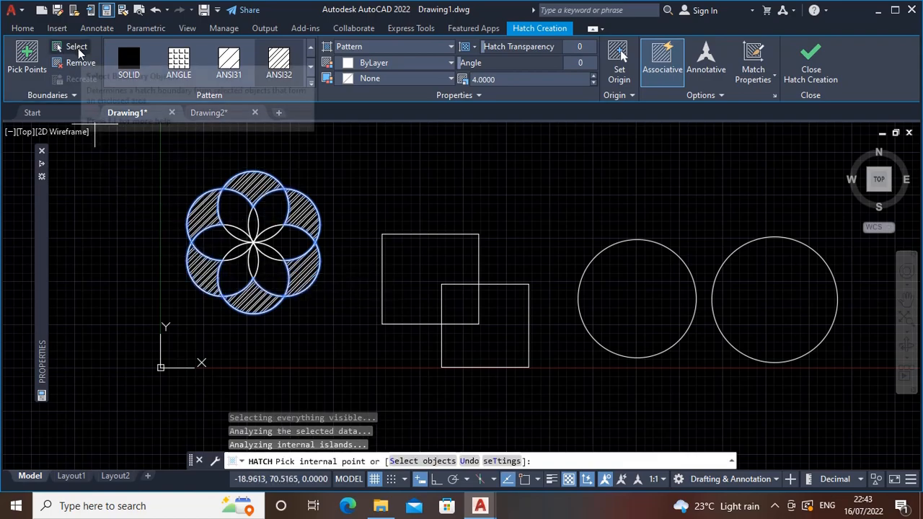
Add the larger upper square to the hatch as a selected boundary object and finish the hatch
left_click(78, 48)
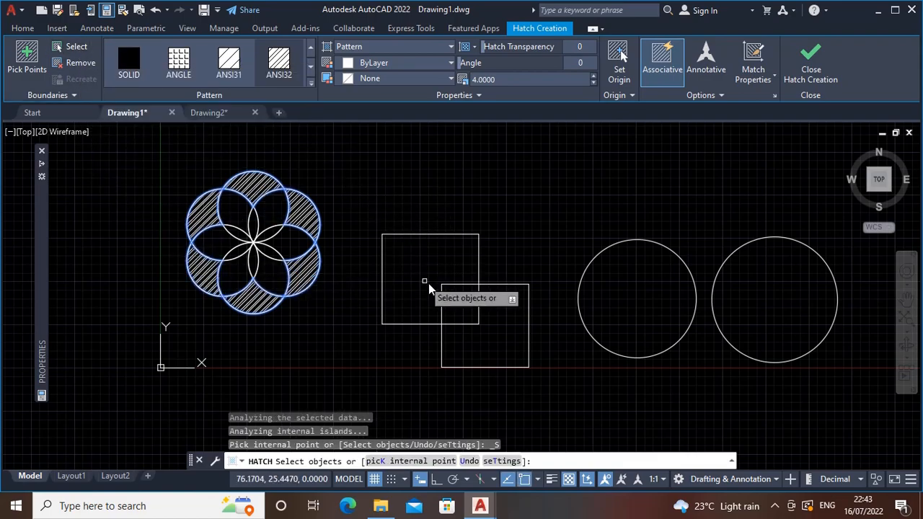
left_click(410, 235)
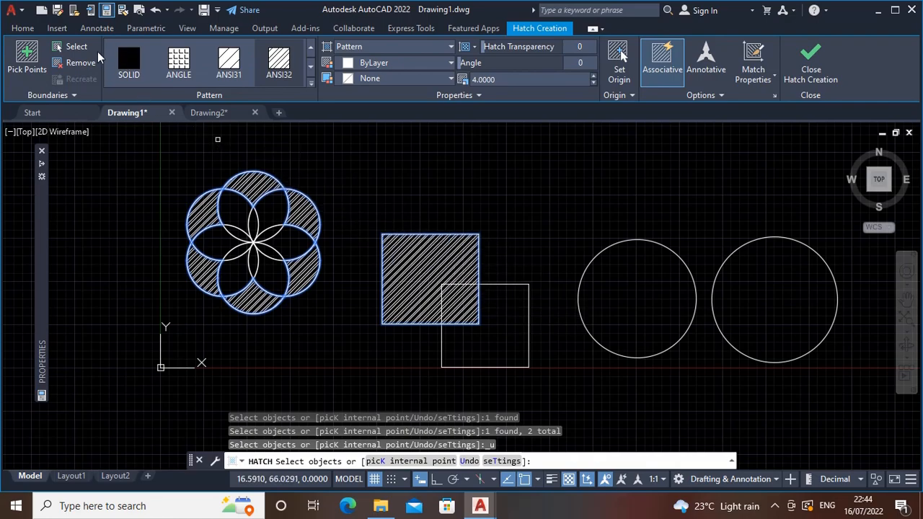
key("Escape")
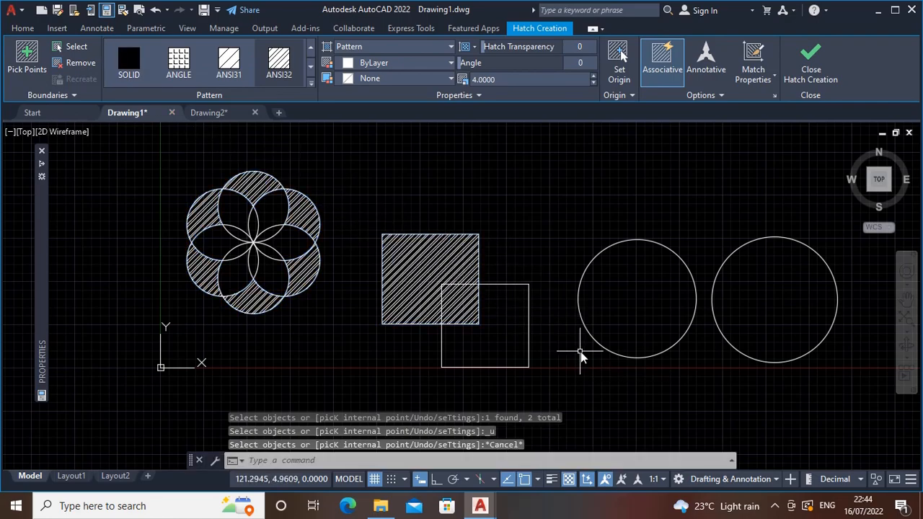
Draw a large circle that overlaps the upper part of the first plain circle beside the squares
type("c")
key("Return")
left_click(582, 187)
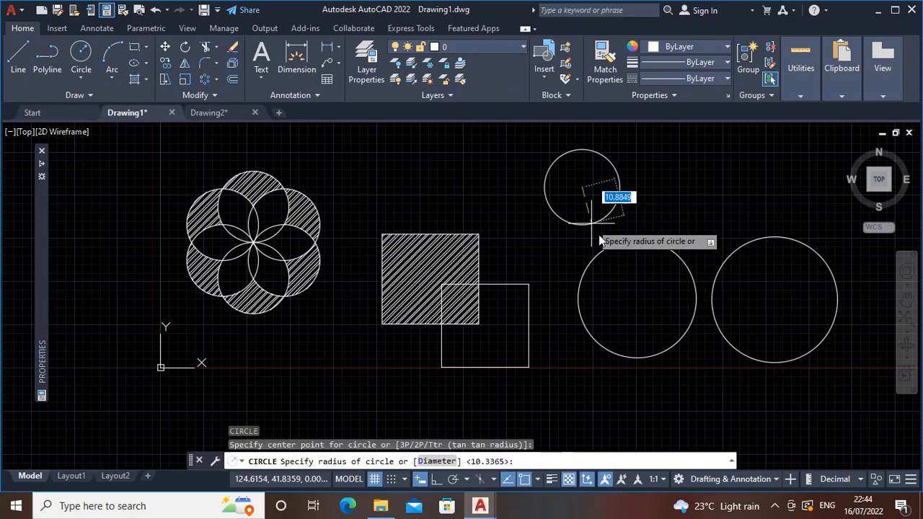
left_click(612, 269)
Hatch the large new circle by selecting it as the boundary object
middle_click_drag(656, 289, 603, 339)
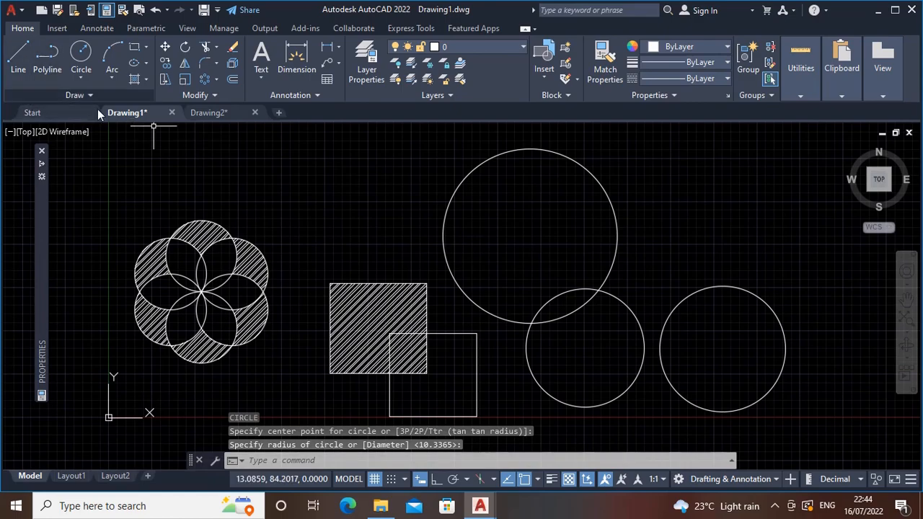
type("h")
key("Return")
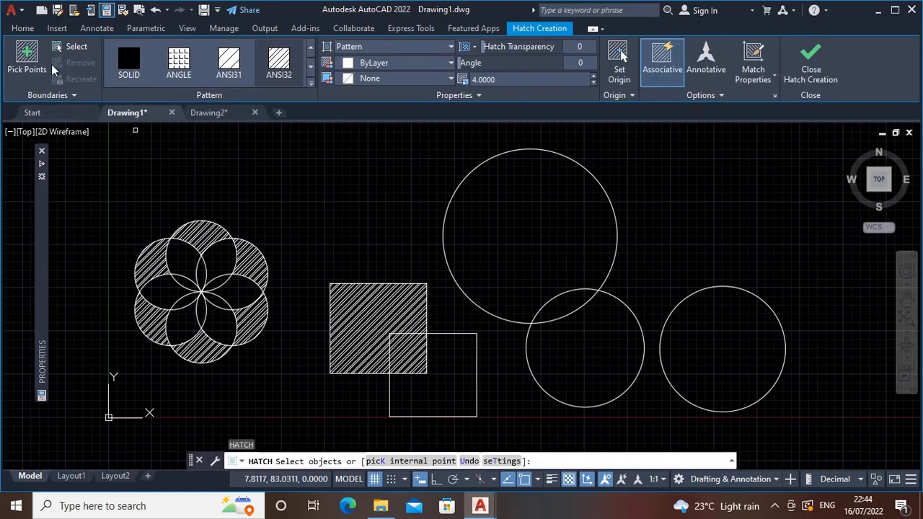
left_click(59, 48)
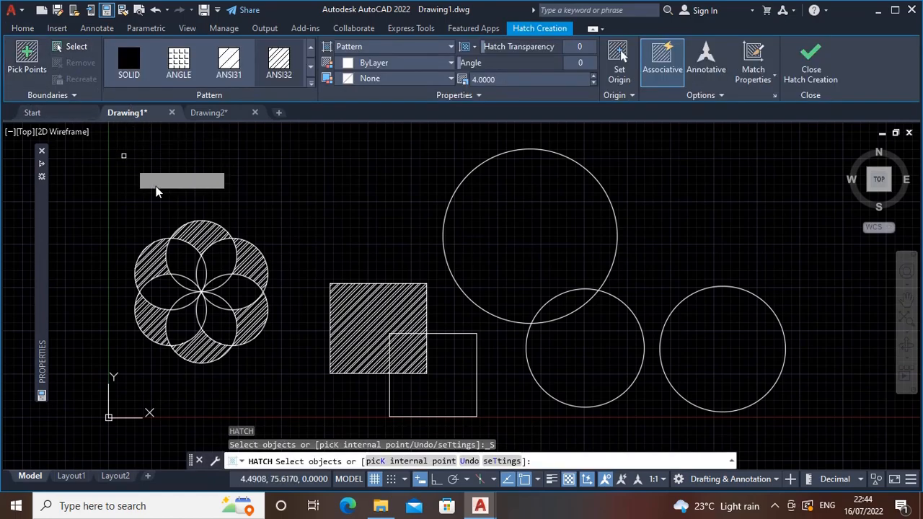
left_click(444, 241)
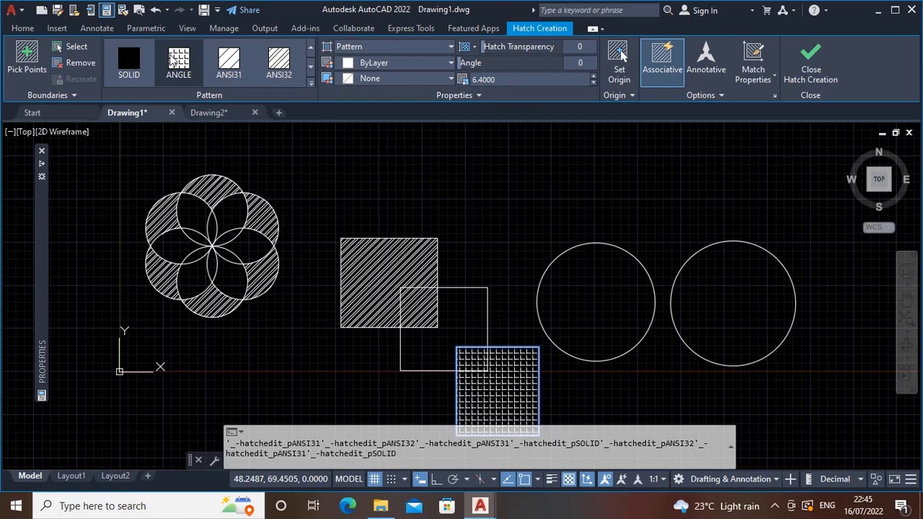
Browse the hatch patterns, apply STARS to the lowest rectangle's hatch, and add the circle nearest the squares as a boundary object
left_click(173, 63)
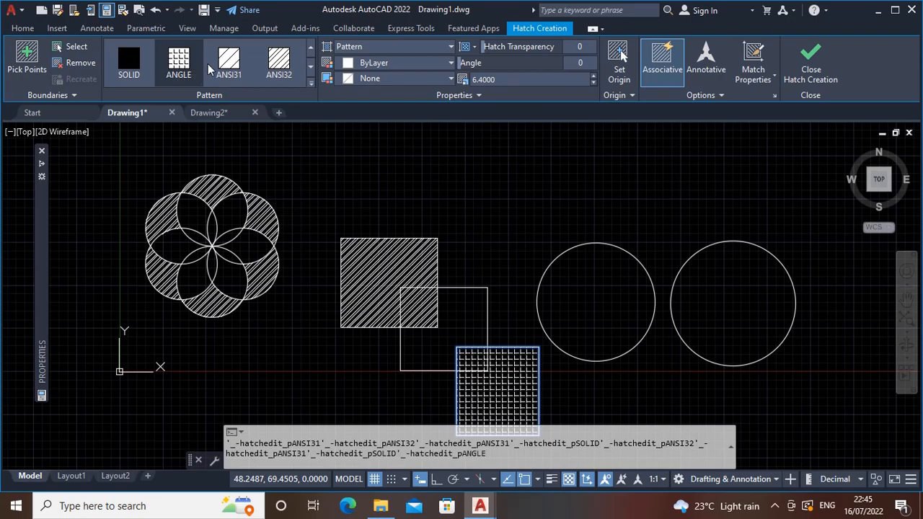
left_click(308, 83)
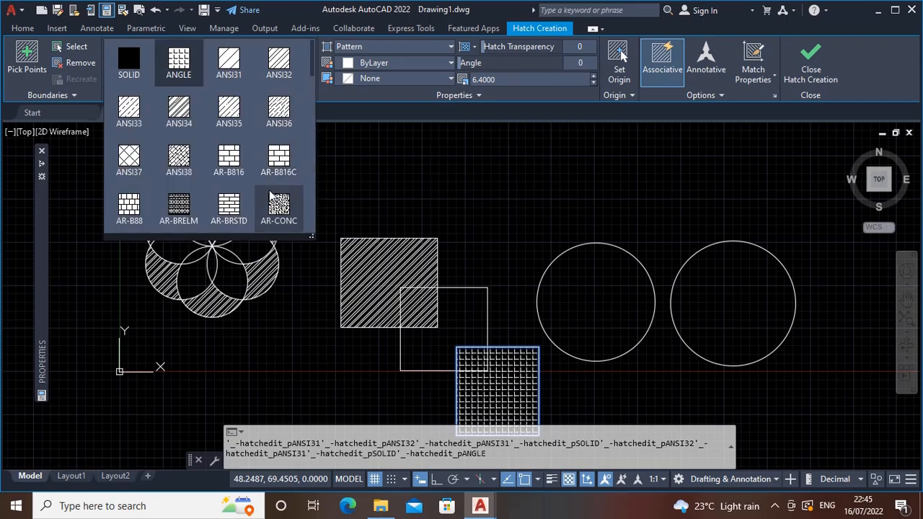
scroll(313, 164, "down", 6)
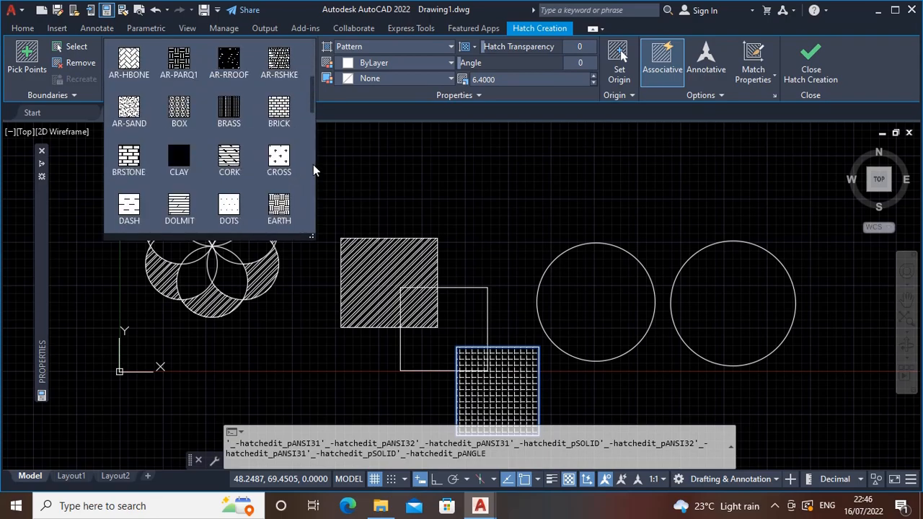
scroll(312, 165, "down", 6)
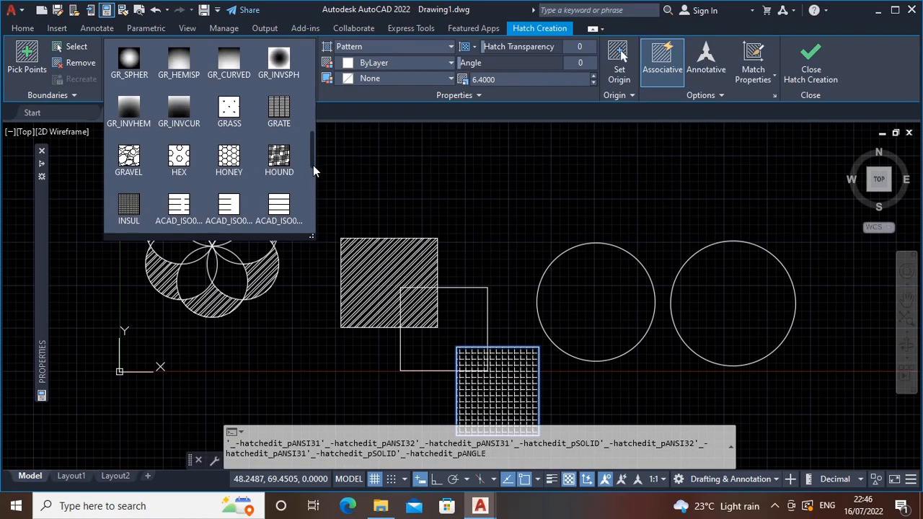
scroll(312, 170, "up", 3)
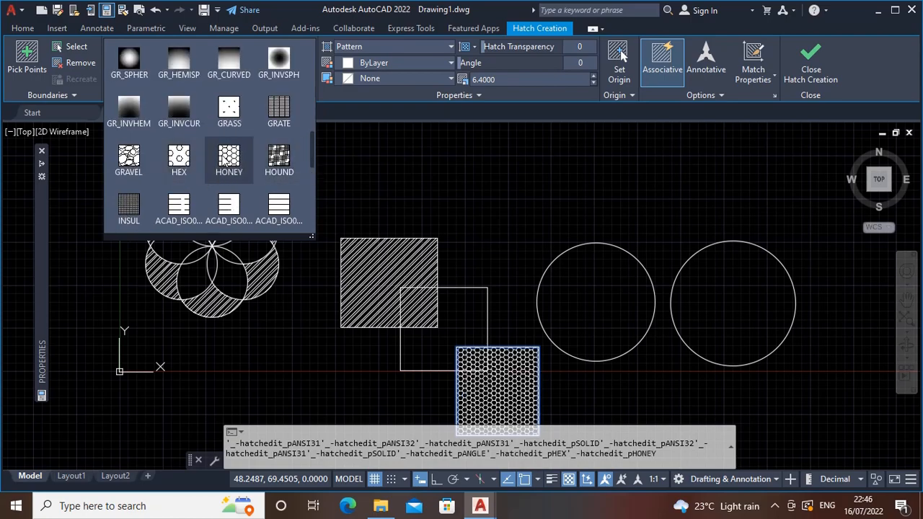
scroll(226, 163, "down", 1)
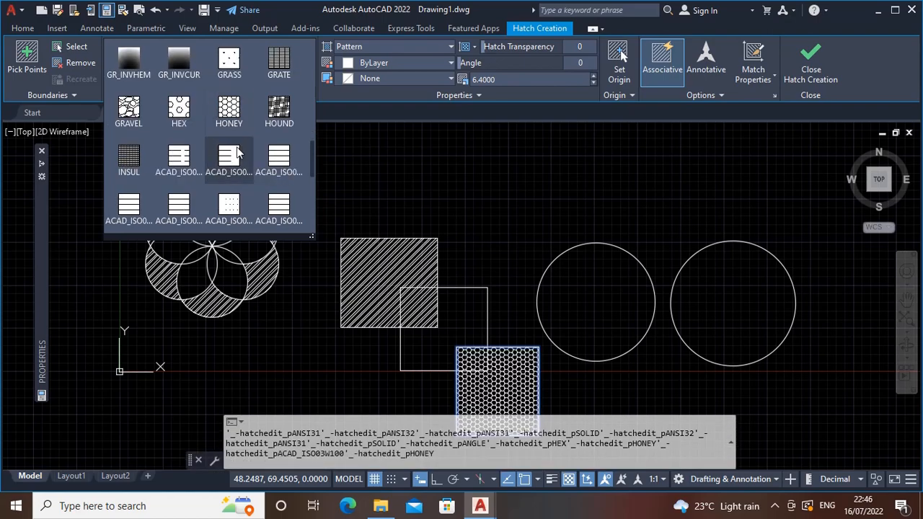
scroll(245, 173, "down", 5)
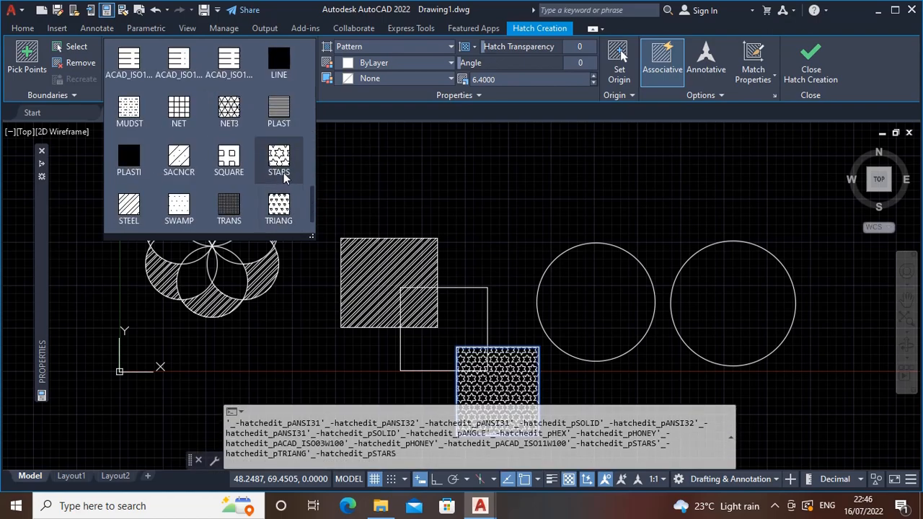
left_click(284, 177)
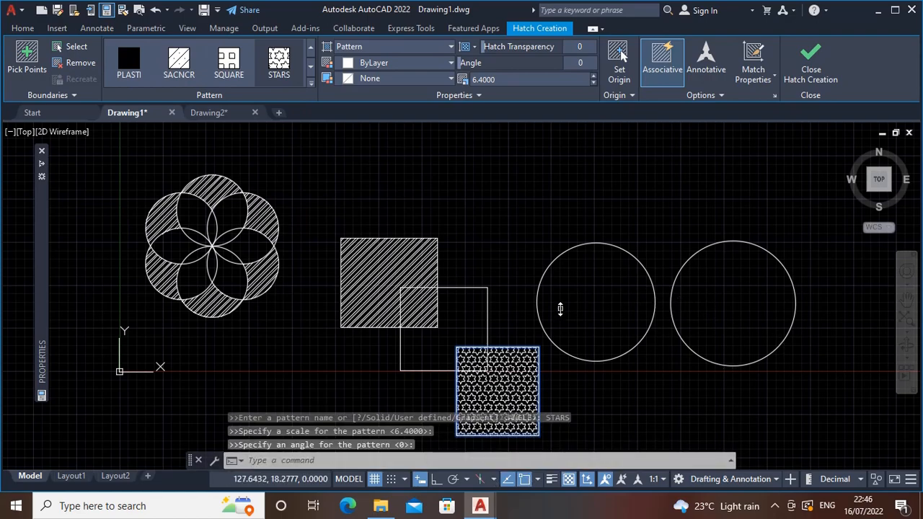
left_click(548, 265)
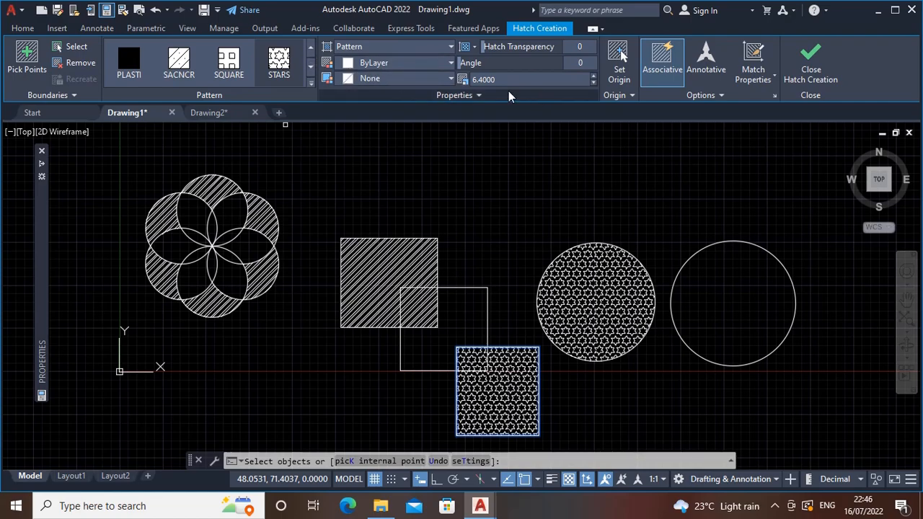
Set the star hatch color to the yellow-green true color 197,233,37
left_click(401, 64)
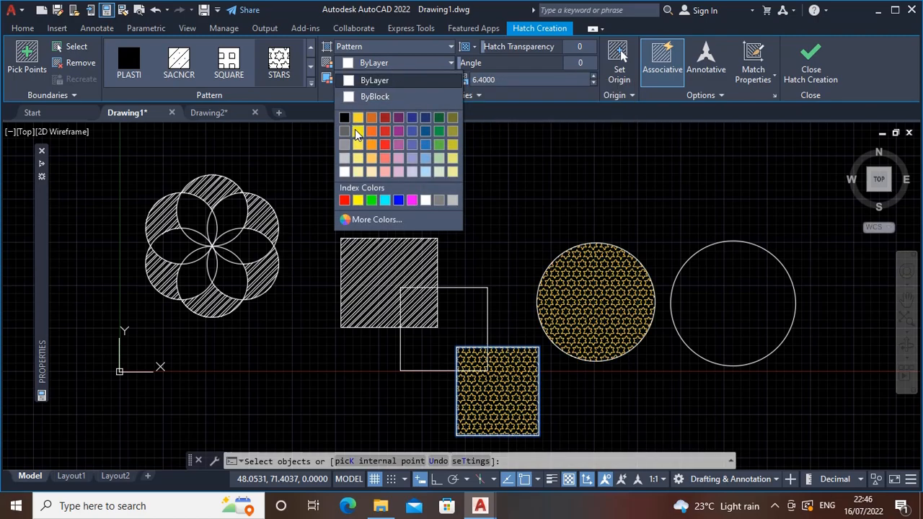
left_click(357, 132)
left_click(388, 62)
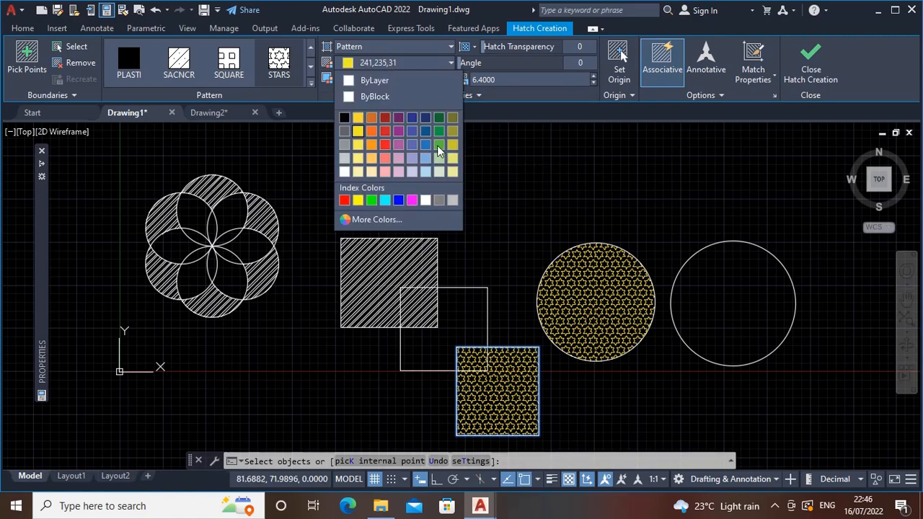
left_click(384, 220)
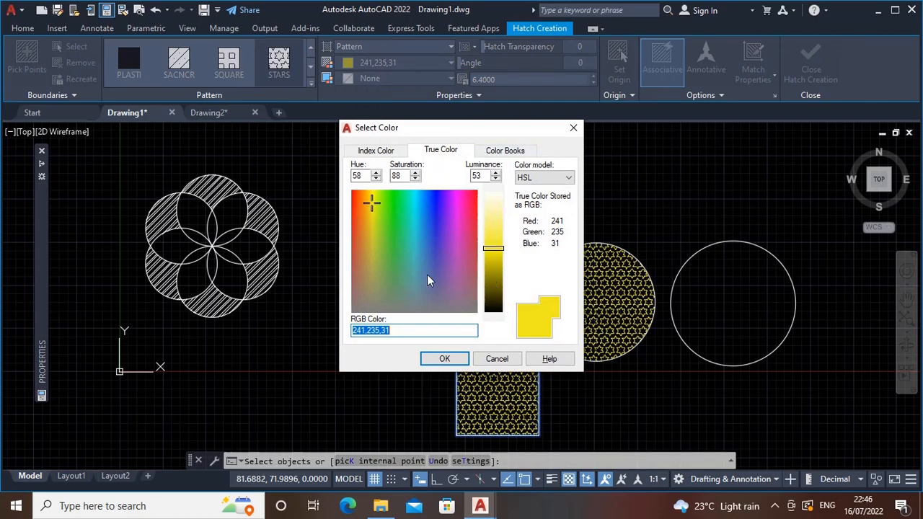
mouse_move(372, 214)
left_mouse_down()
mouse_move(372, 231)
mouse_move(371, 205)
left_mouse_up()
left_click(375, 232)
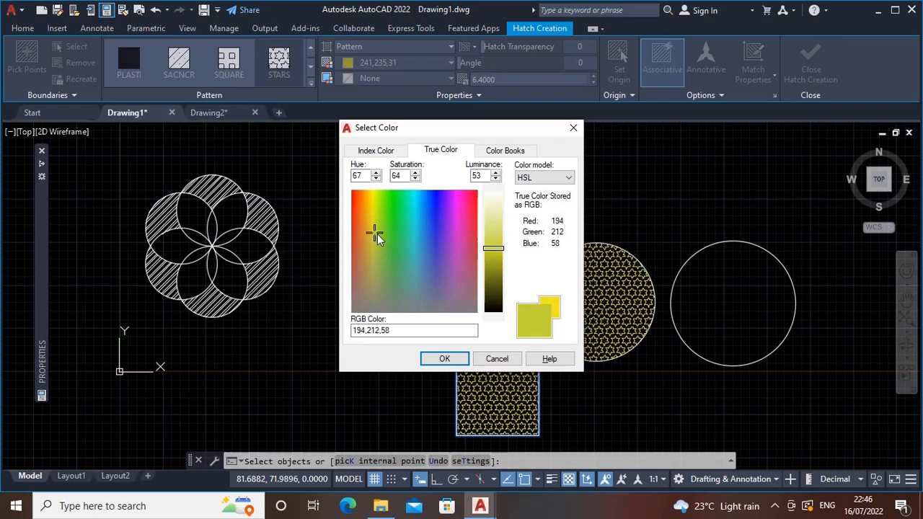
left_click(376, 210)
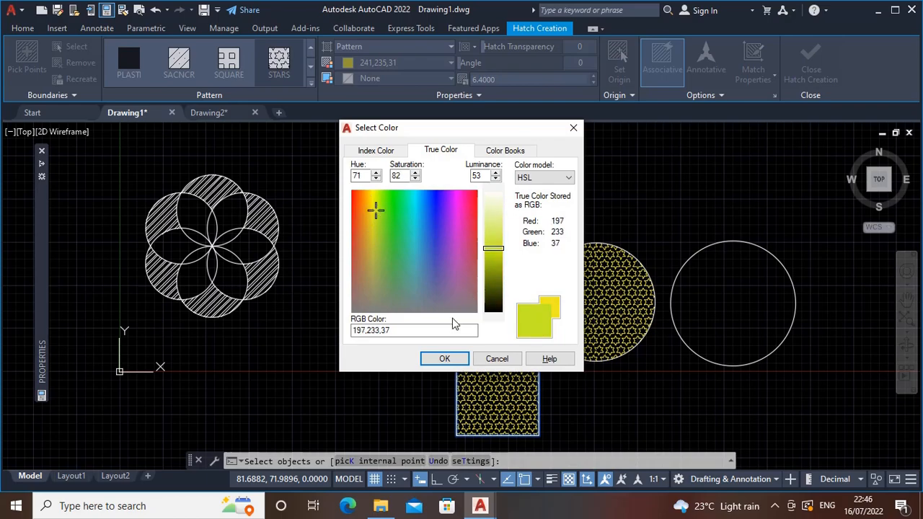
left_click(460, 359)
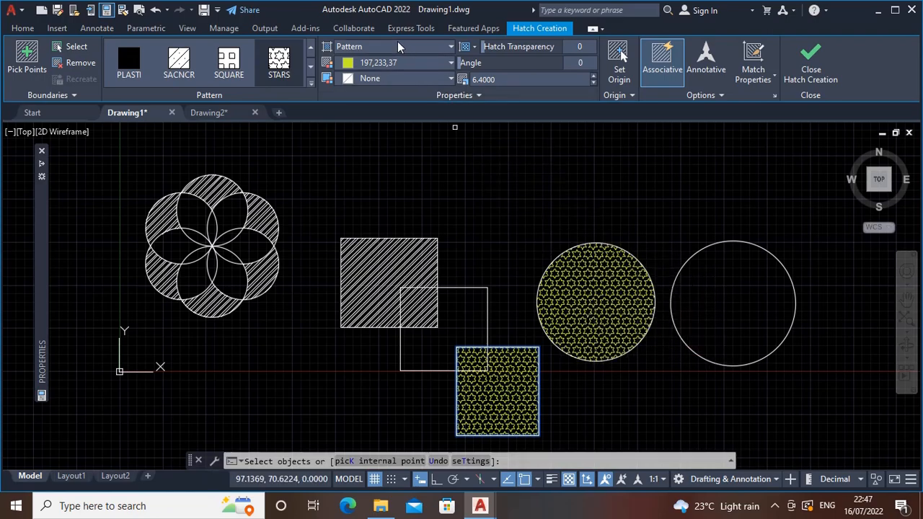
Set the star hatch's background color to Red and inspect the filled circle up close
left_click(418, 77)
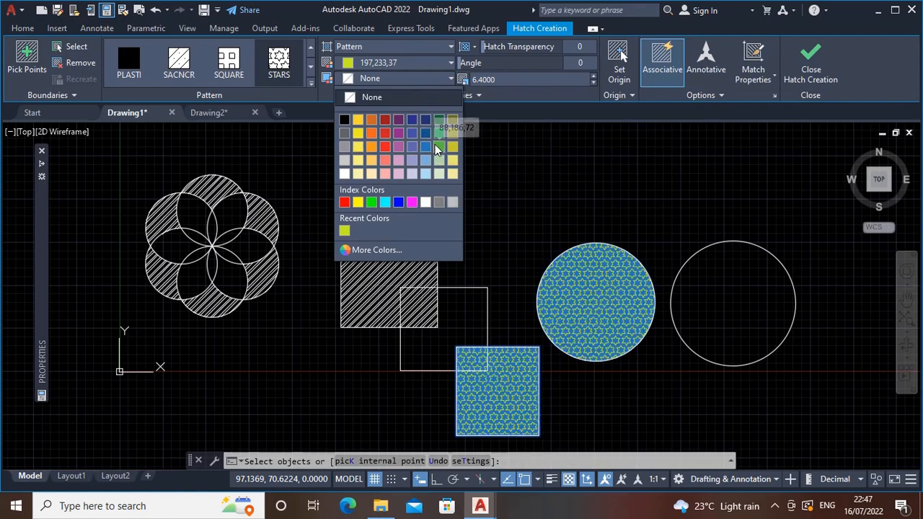
left_click(344, 202)
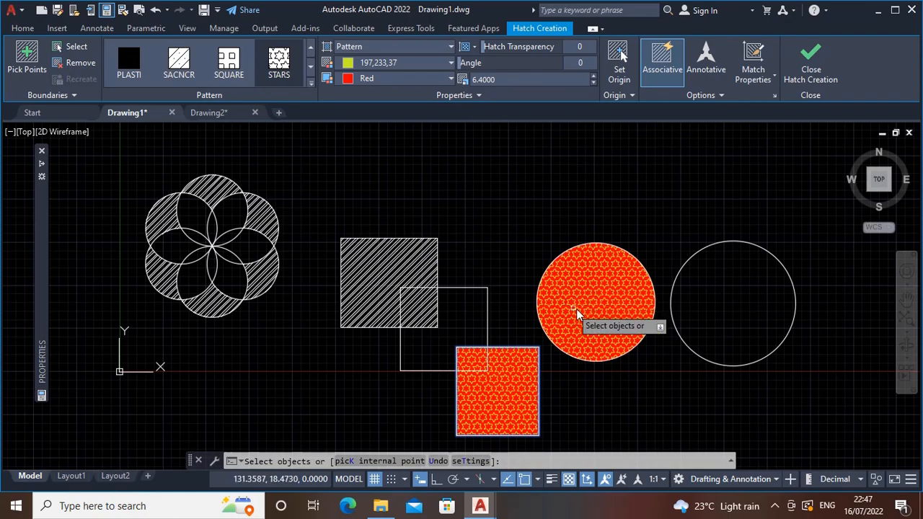
scroll(584, 309, "up", 5)
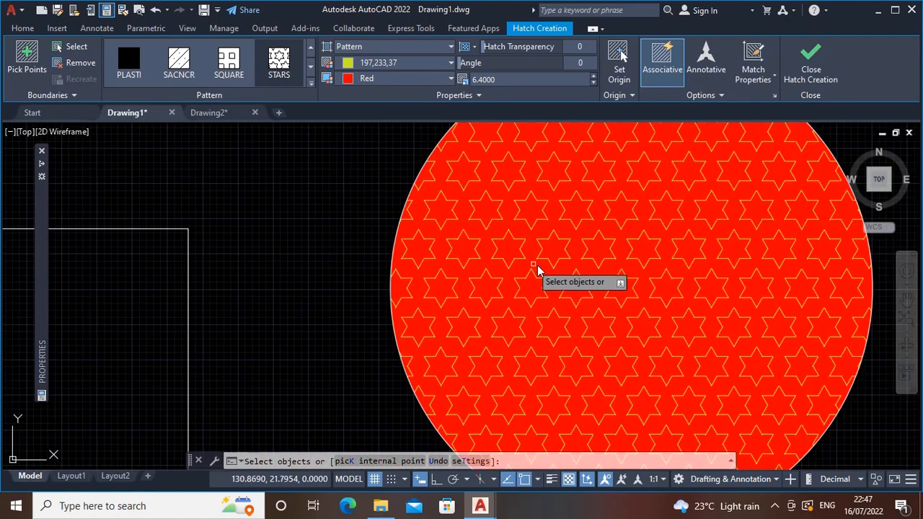
scroll(556, 271, "down", 4)
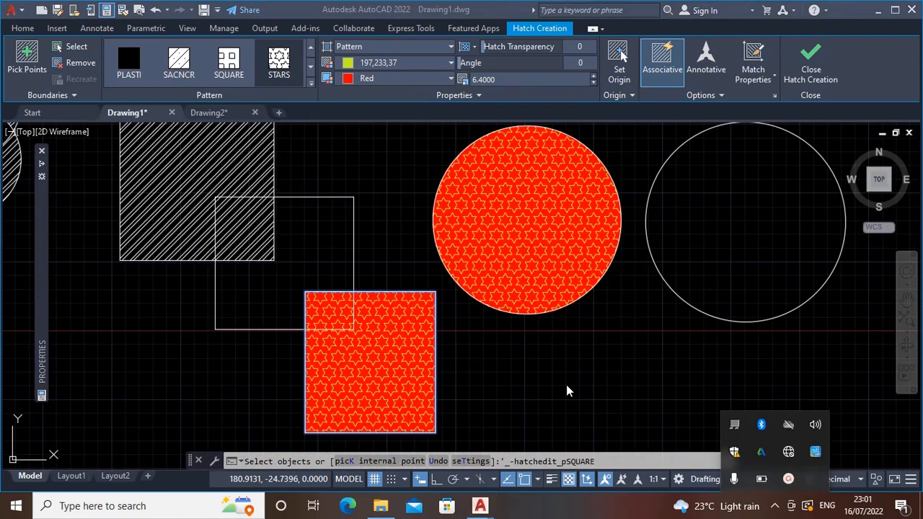
Set the star hatch's transparency to 78 and turn off the display of transparency in the drawing
left_click(483, 46)
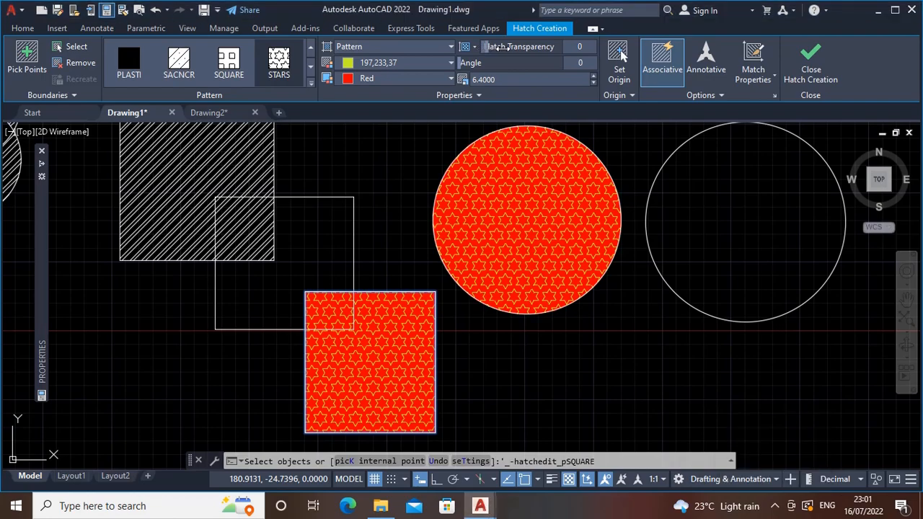
left_click_drag(517, 46, 558, 46)
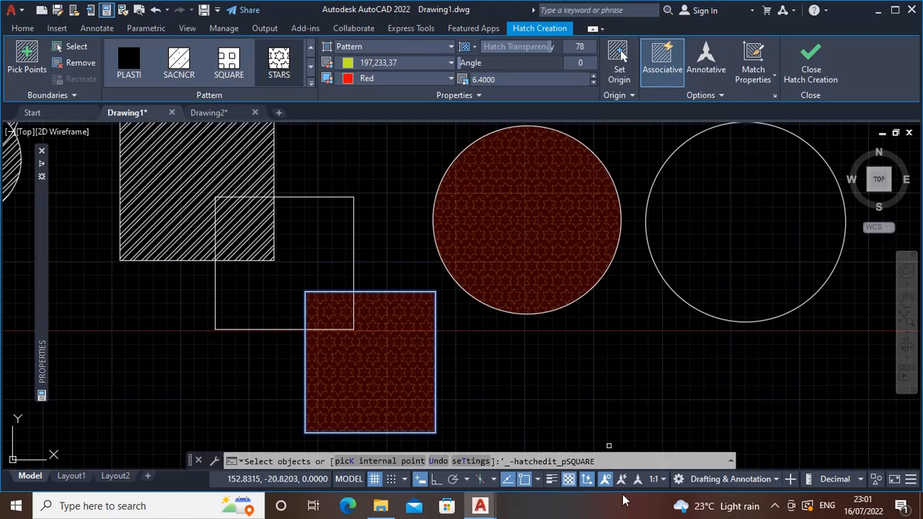
left_click(910, 479)
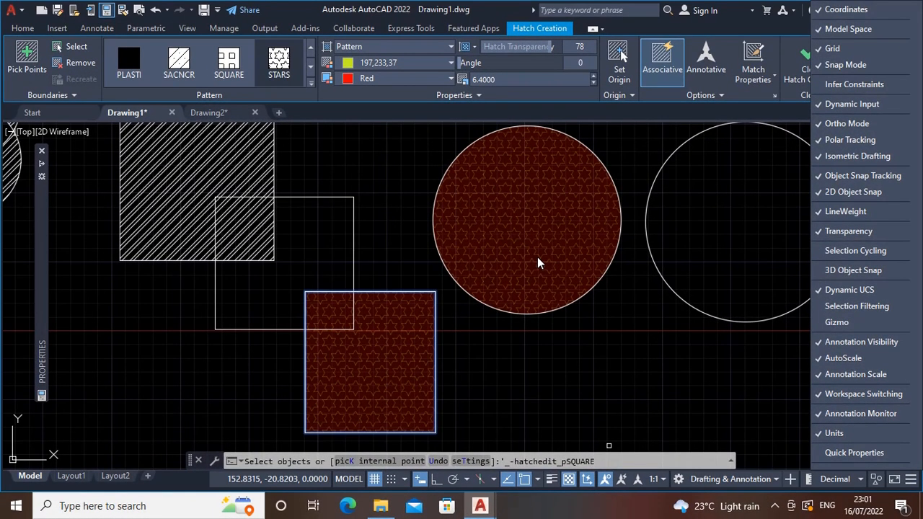
left_click(569, 480)
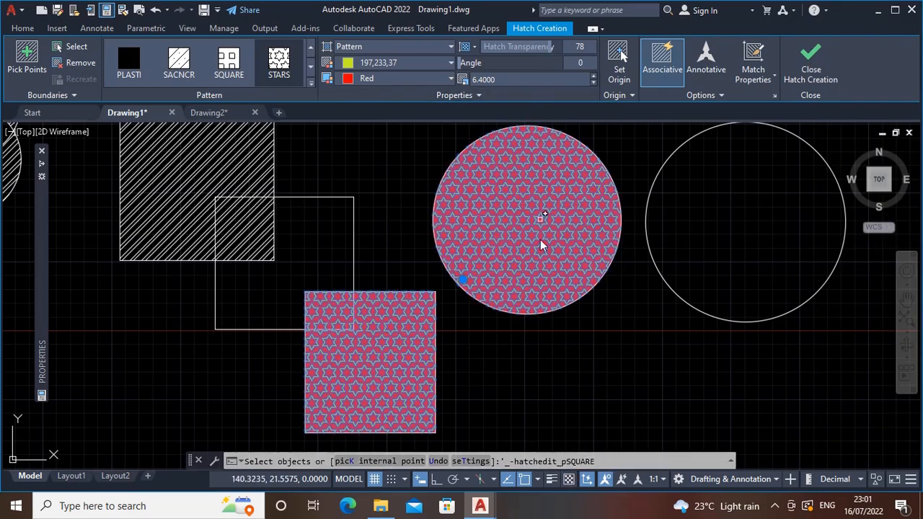
left_click(533, 337)
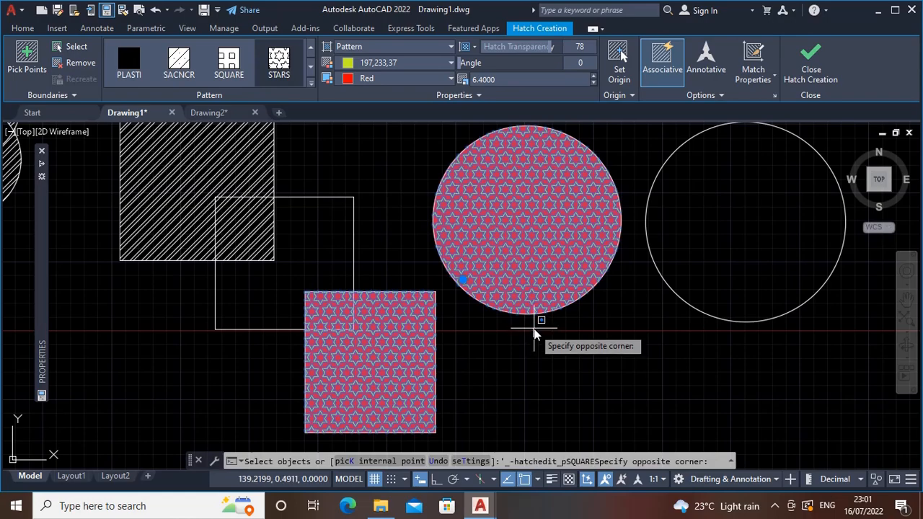
left_click(534, 334)
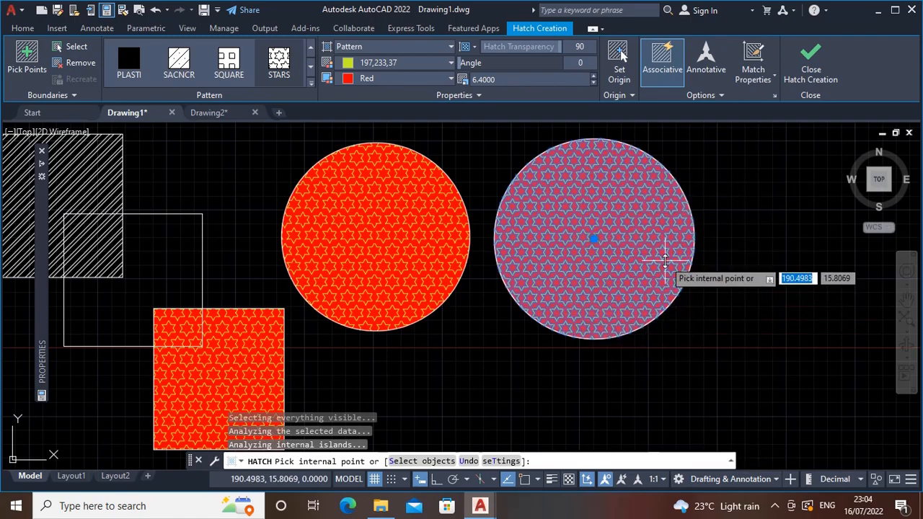
Finish the star hatch in the rightmost circle and end the Hatch command
middle_click_drag(625, 325, 663, 333)
middle_click_drag(455, 244, 586, 222)
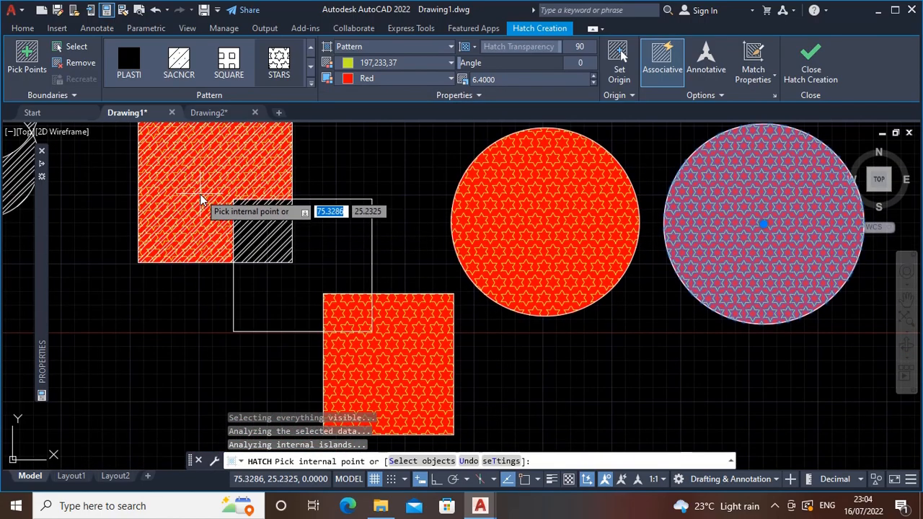
key("Escape")
key("Escape")
scroll(309, 226, "down", 2)
mouse_move(309, 226)
middle_mouse_down()
mouse_move(392, 262)
mouse_move(251, 248)
middle_mouse_up()
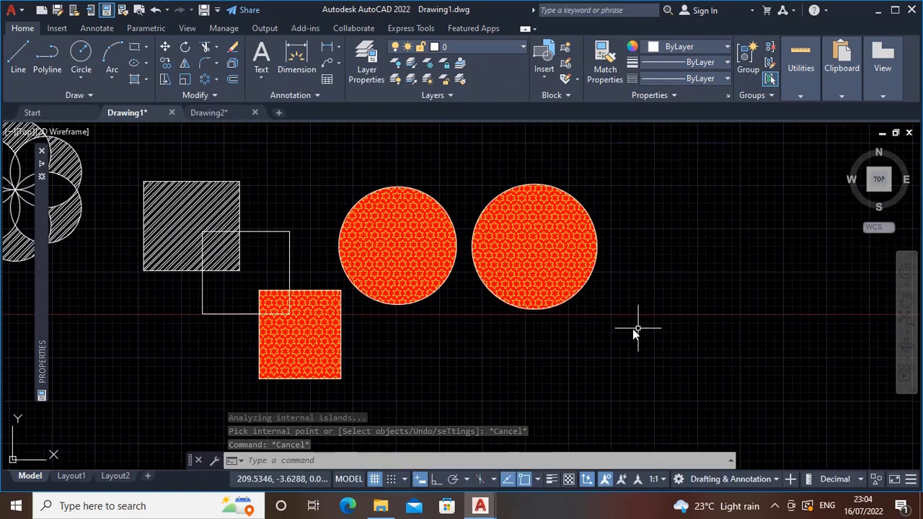
Draw an upright ellipse from its center point in the empty area to the right of the two star-filled circles
middle_click_drag(643, 328, 566, 339)
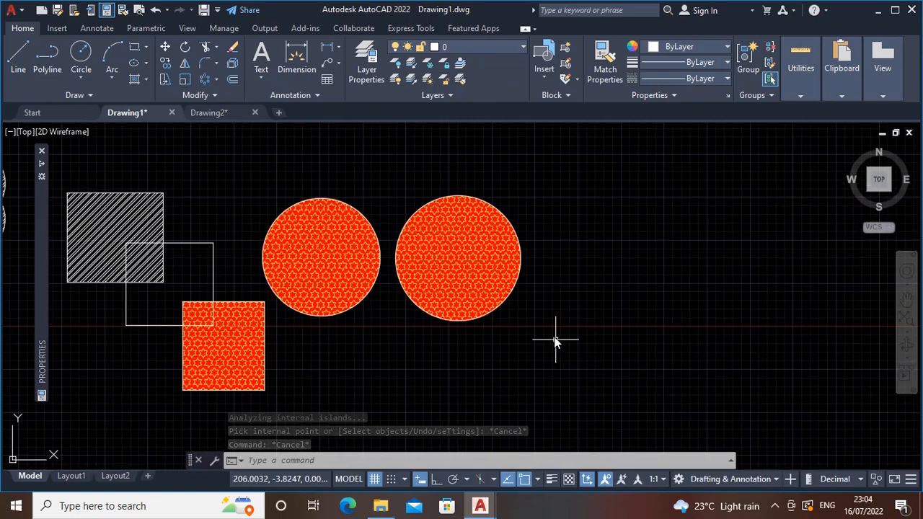
left_click(145, 62)
left_click(158, 90)
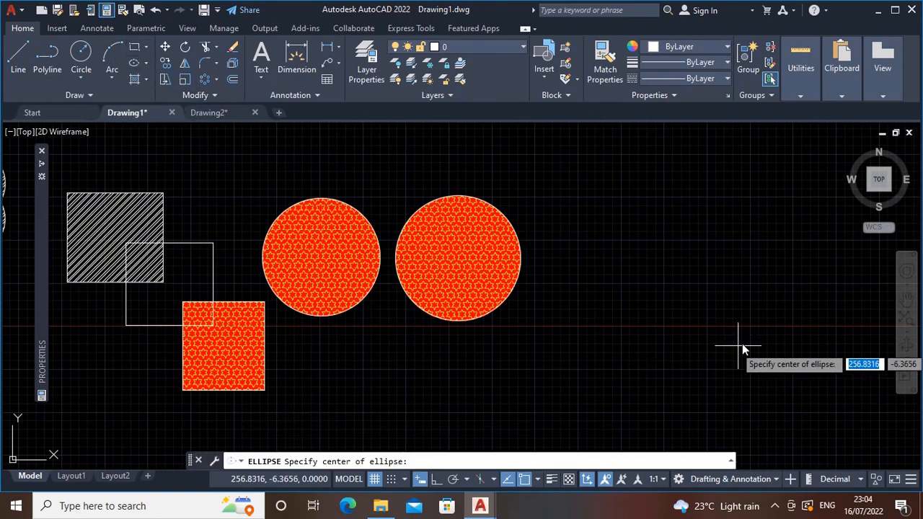
left_click(631, 278)
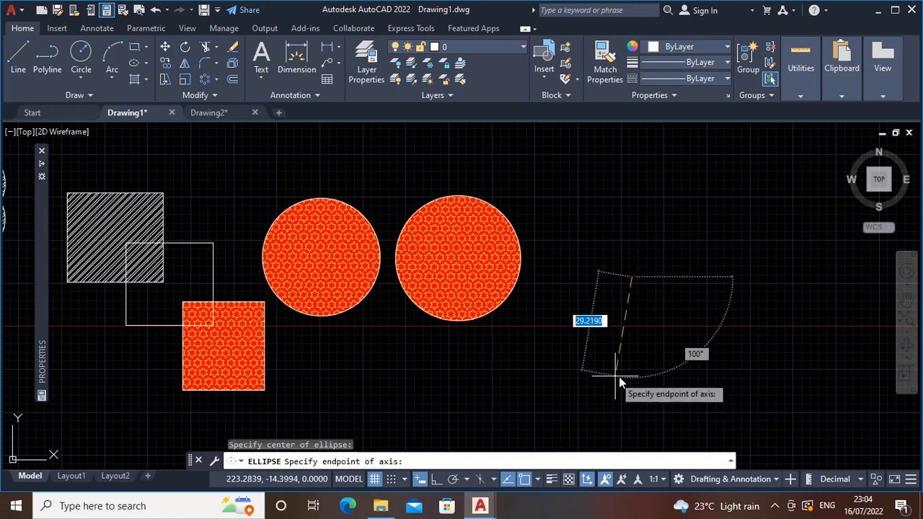
left_click(707, 268)
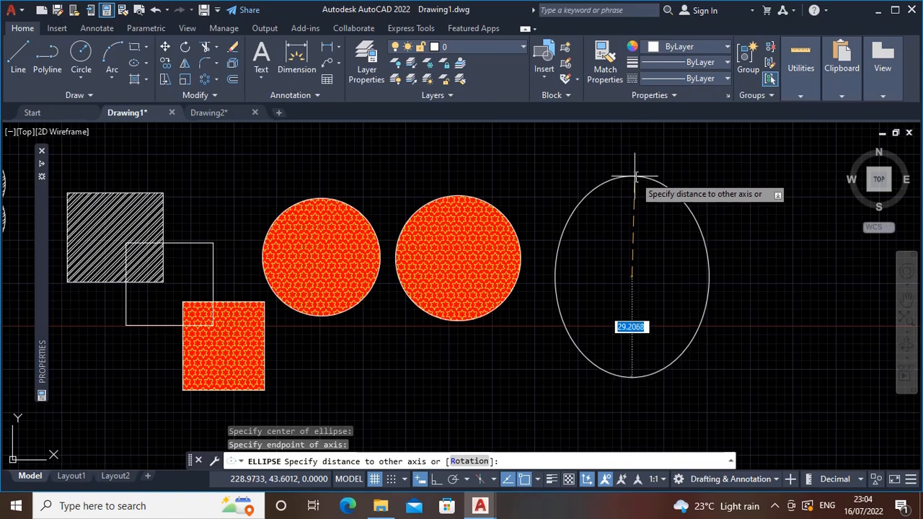
left_click(634, 161)
Hatch the inside of the new ellipse with the AR-B816 brick pattern by picking an internal point
middle_click_drag(654, 281, 532, 288)
type("h")
key("Return")
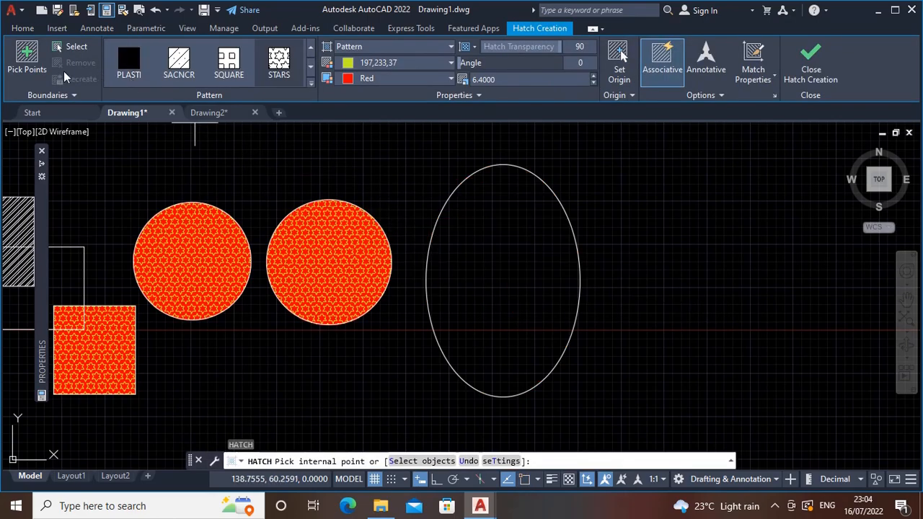
left_click(311, 82)
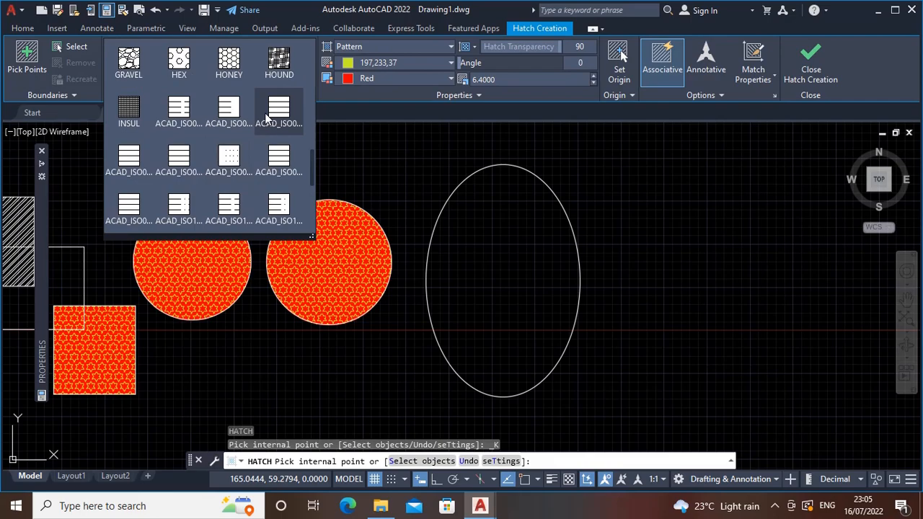
scroll(264, 113, "up", 1)
scroll(276, 114, "up", 6)
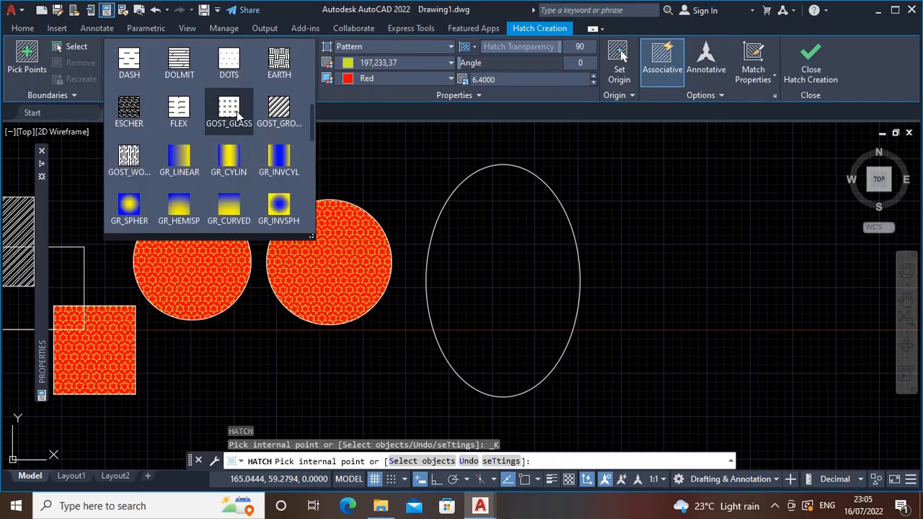
scroll(255, 111, "up", 4)
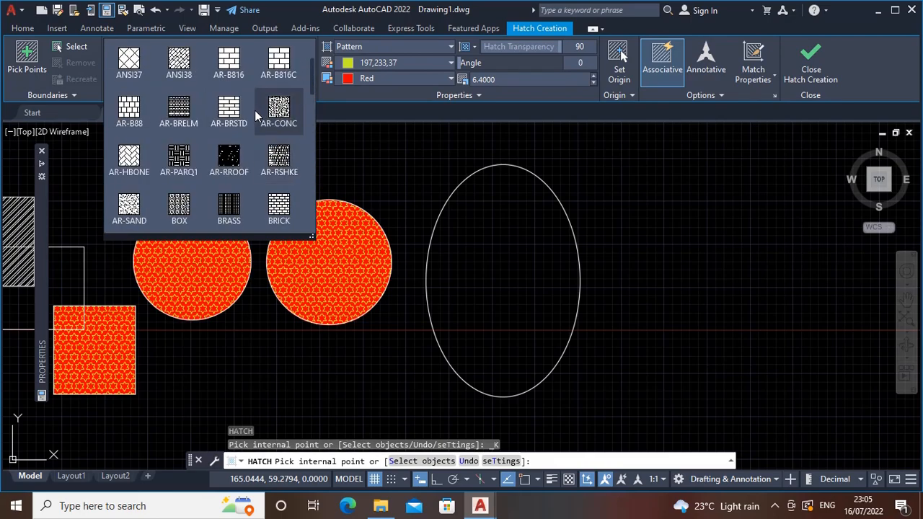
left_click(249, 110)
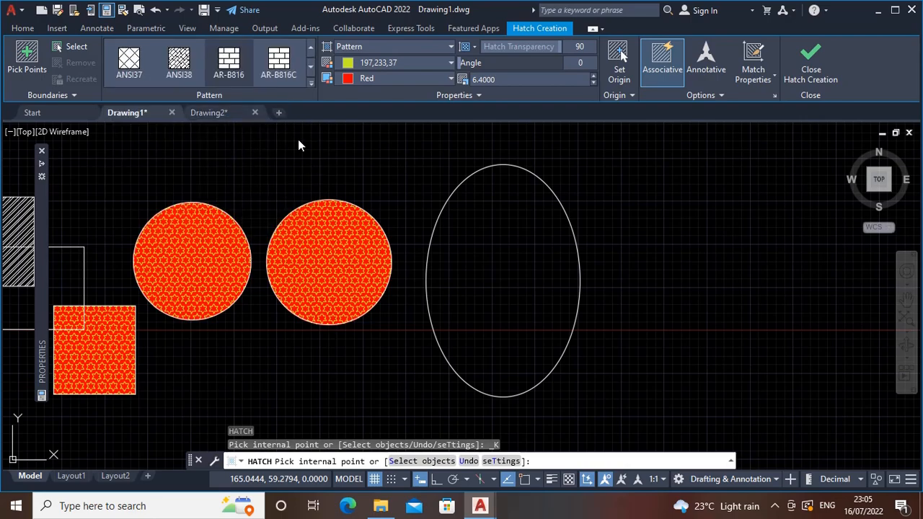
left_click(468, 256)
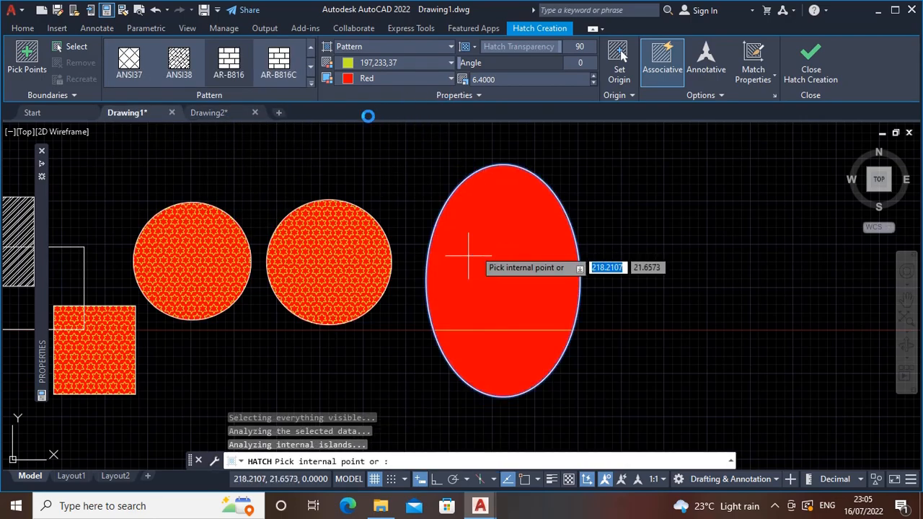
Set the ellipse hatch's color to ByLayer and its background color to None
left_click(434, 64)
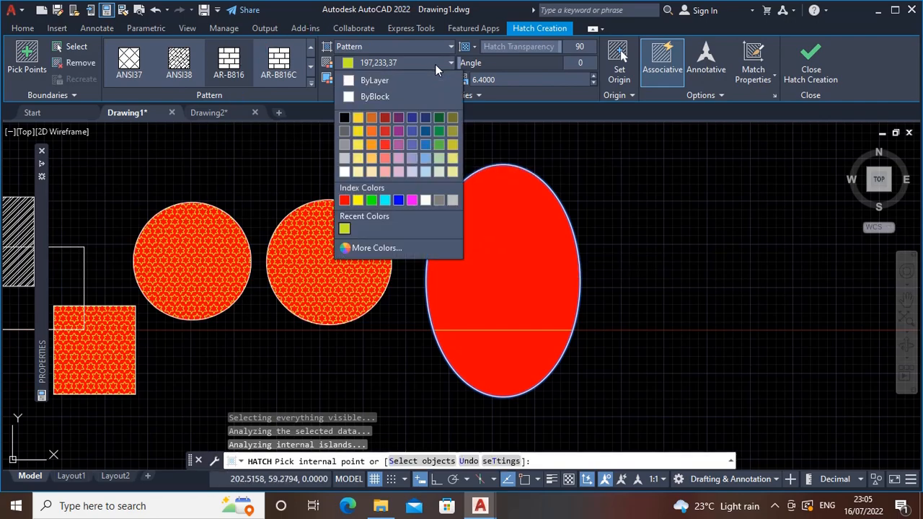
left_click(413, 80)
left_click(426, 79)
left_click(391, 98)
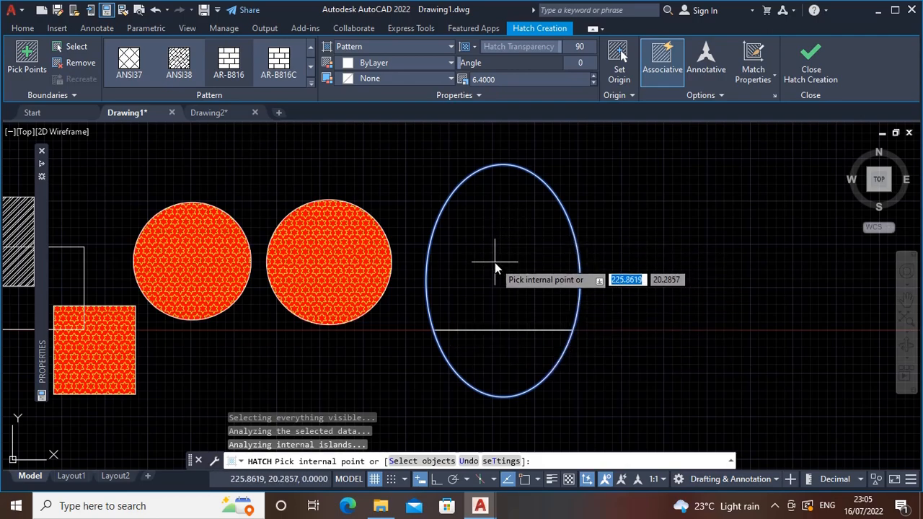
Reduce the ellipse's brick hatch scale step by step to 0.7600
left_click(592, 82)
left_click(594, 82)
left_click(594, 82)
left_click(594, 81)
left_click(594, 82)
left_click(594, 82)
left_click(594, 82)
left_click(593, 81)
left_click(594, 81)
left_click(594, 81)
left_click(594, 82)
left_click(594, 81)
left_click(594, 81)
left_click(593, 81)
left_click(594, 81)
left_click(594, 81)
left_click(594, 82)
left_click(594, 81)
left_click(594, 81)
left_click(594, 81)
left_click(594, 82)
left_click(594, 81)
left_click(594, 82)
left_click(594, 82)
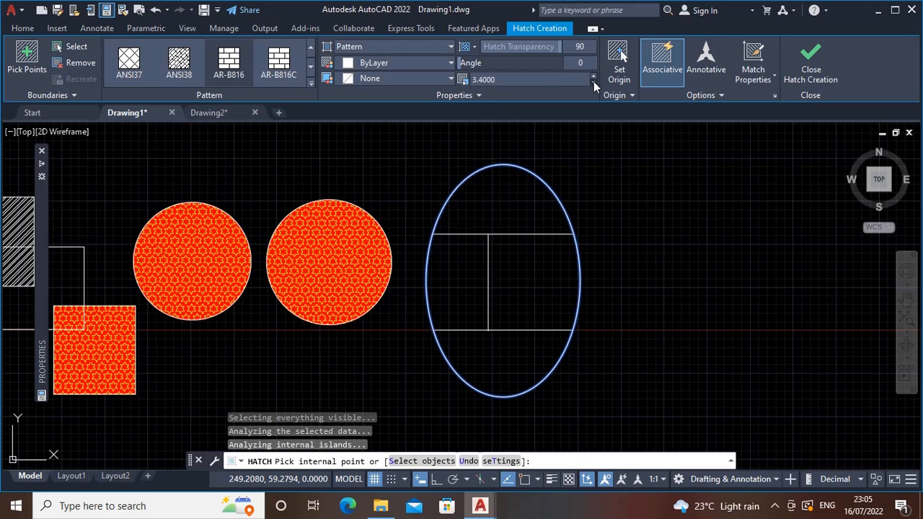
left_click(594, 81)
left_click(594, 82)
left_click(593, 82)
left_click(594, 82)
left_click(594, 82)
left_click(594, 81)
left_click(594, 82)
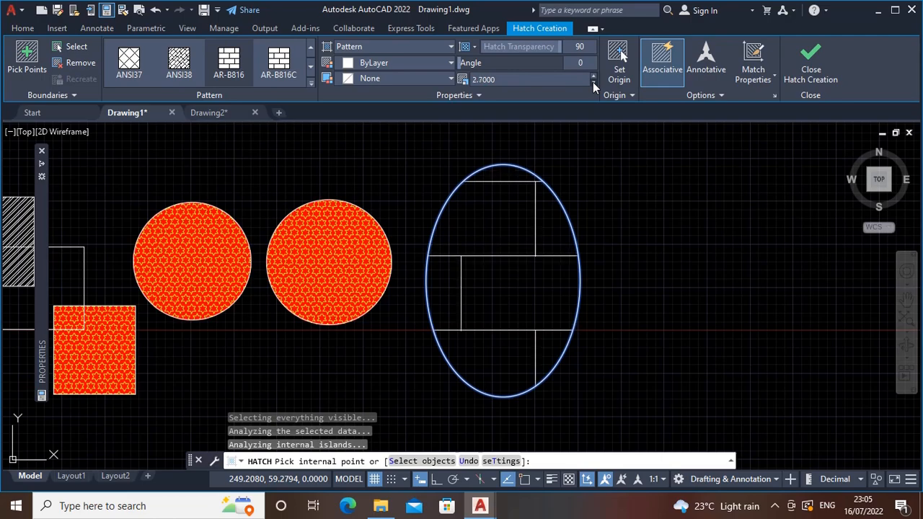
left_click(593, 82)
left_click(593, 82)
left_click(593, 82)
left_click(593, 82)
left_click(593, 82)
left_click(593, 82)
left_click(593, 82)
left_click(593, 82)
left_click(593, 82)
left_click(592, 83)
left_click(593, 82)
left_click(593, 82)
left_click(593, 83)
left_click(593, 82)
left_click(592, 82)
left_click(592, 82)
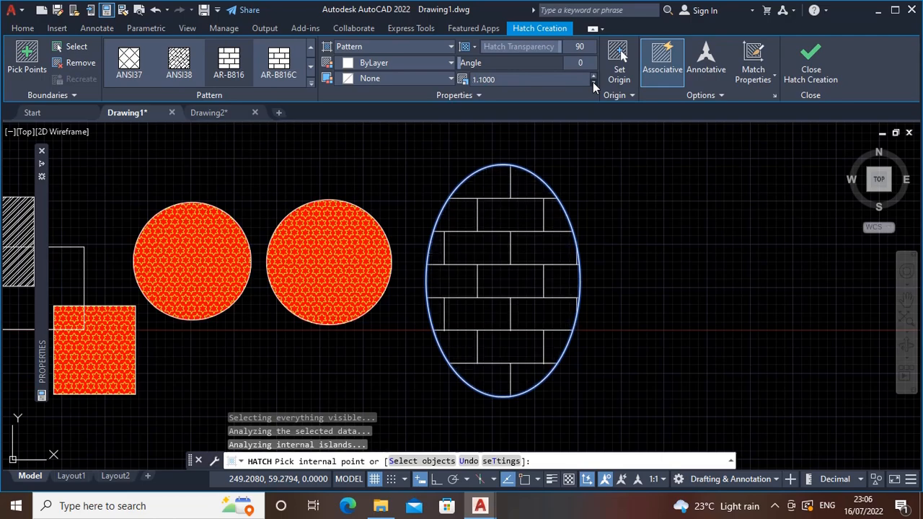
left_click(593, 82)
left_click(593, 83)
left_click(592, 82)
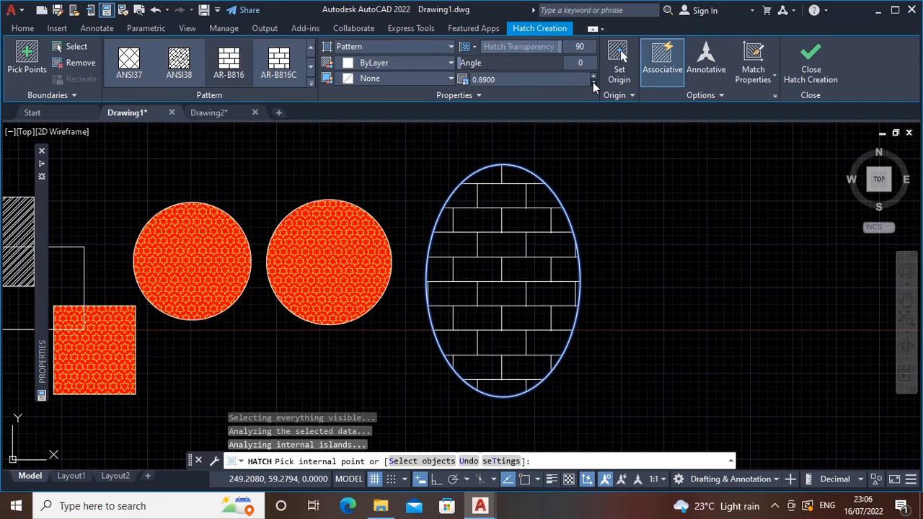
left_click(593, 82)
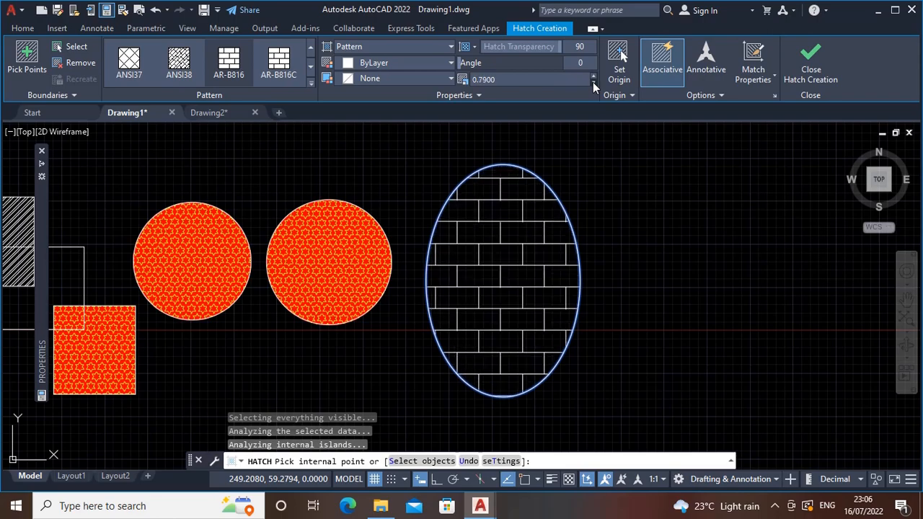
left_click(593, 82)
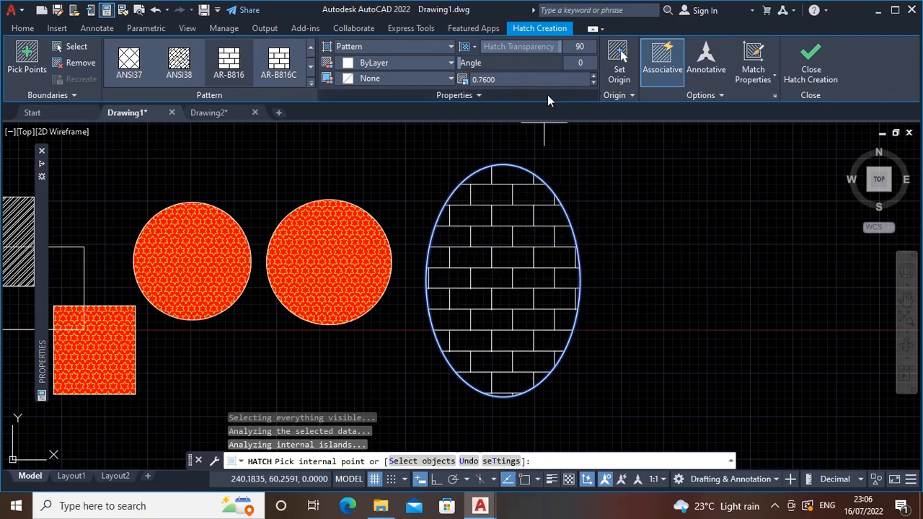
Try out rotating the ellipse's brick hatch, then set its angle to 60
mouse_move(462, 62)
left_mouse_down()
mouse_move(601, 63)
mouse_move(587, 62)
left_mouse_up()
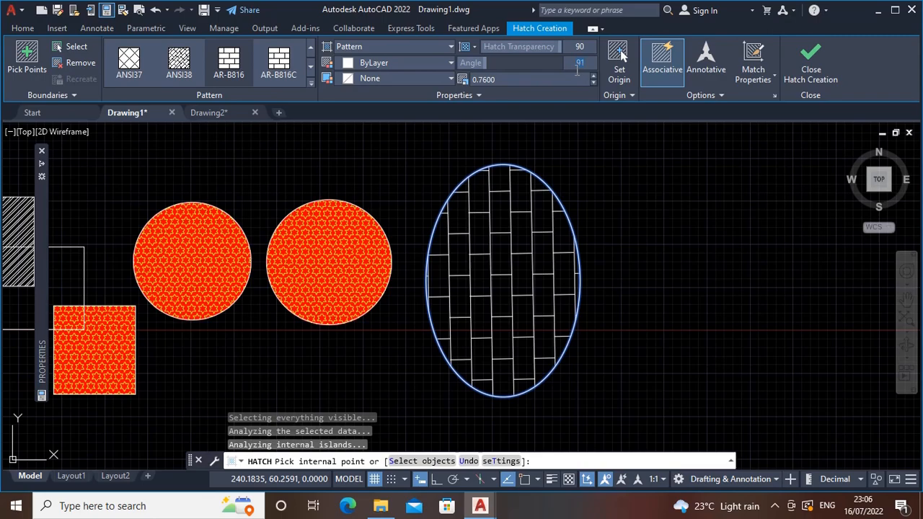
key("Return")
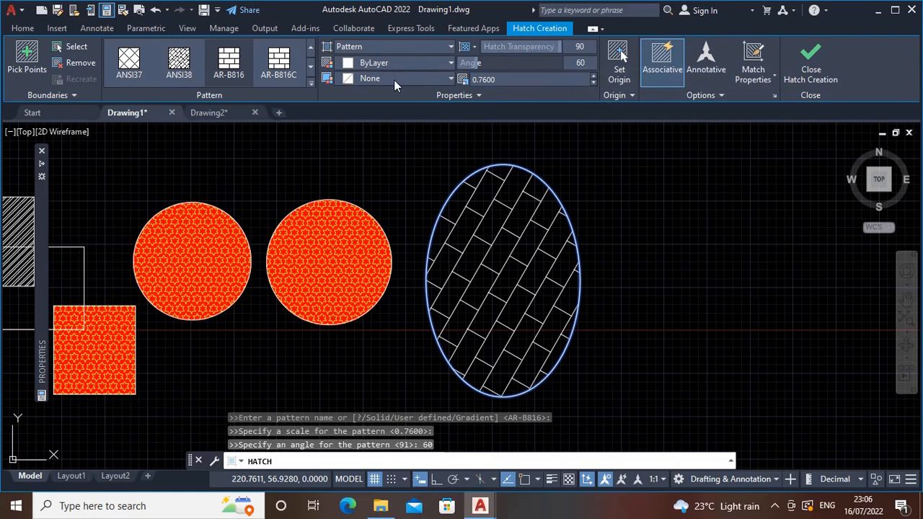
left_click(407, 62)
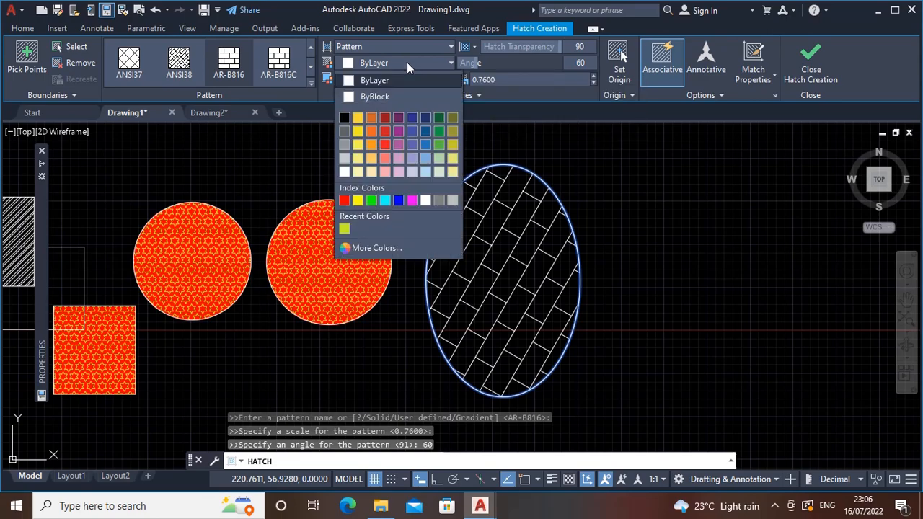
left_click(406, 62)
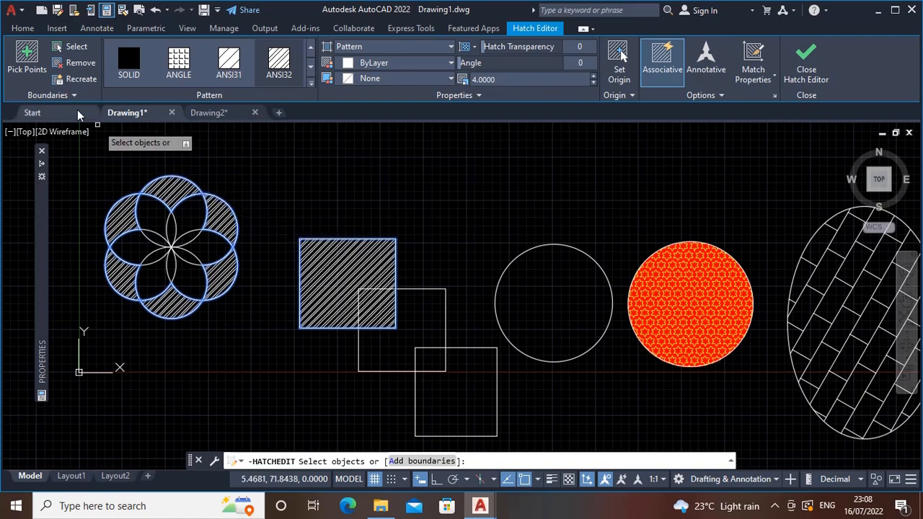
Remove the upper-right, lower-right, bottom and lower-left petal boundaries from the flower's existing hatch
left_click(79, 62)
left_click(223, 200)
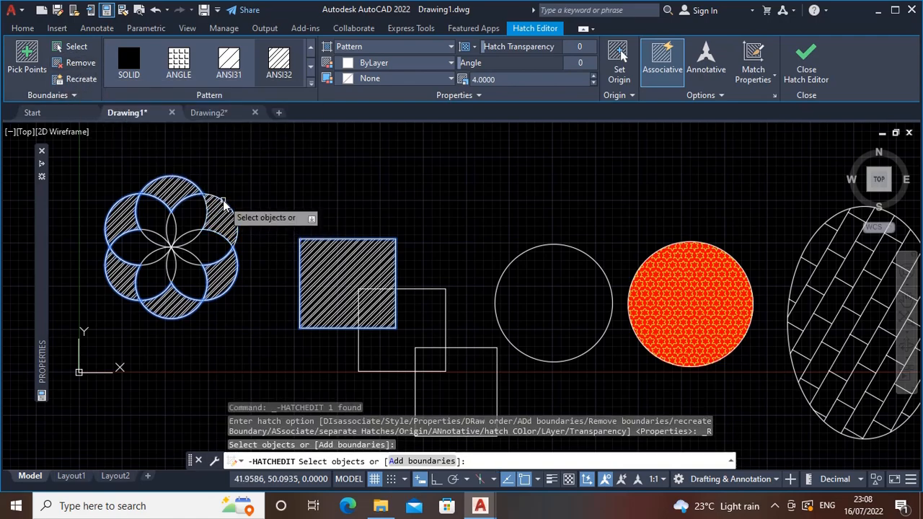
left_click(230, 289)
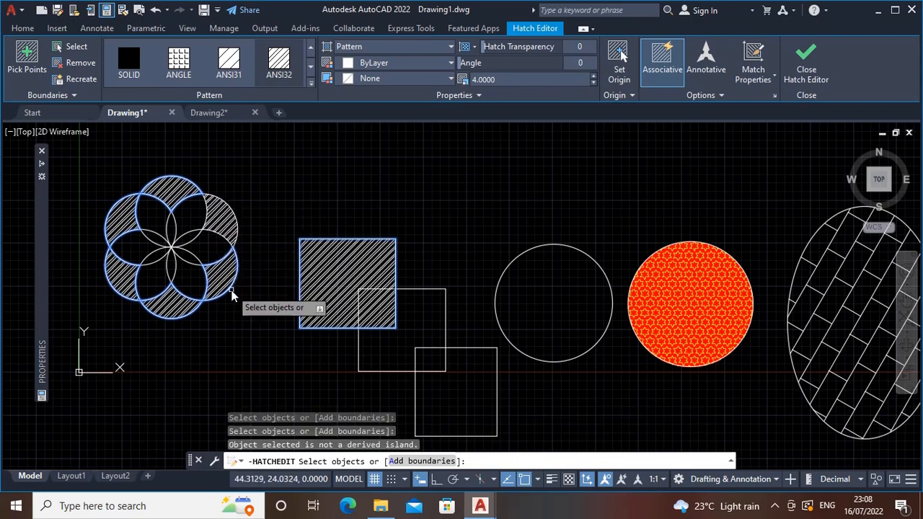
left_click(222, 296)
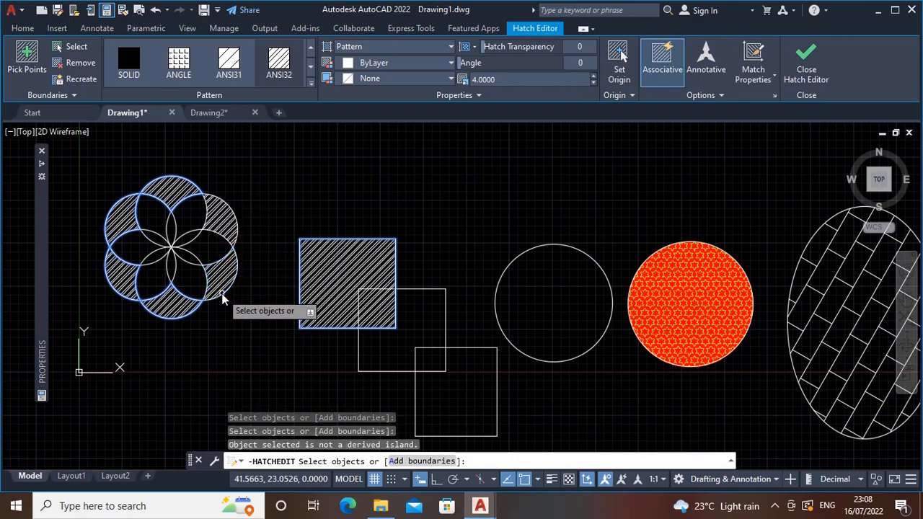
left_click(170, 318)
left_click(121, 297)
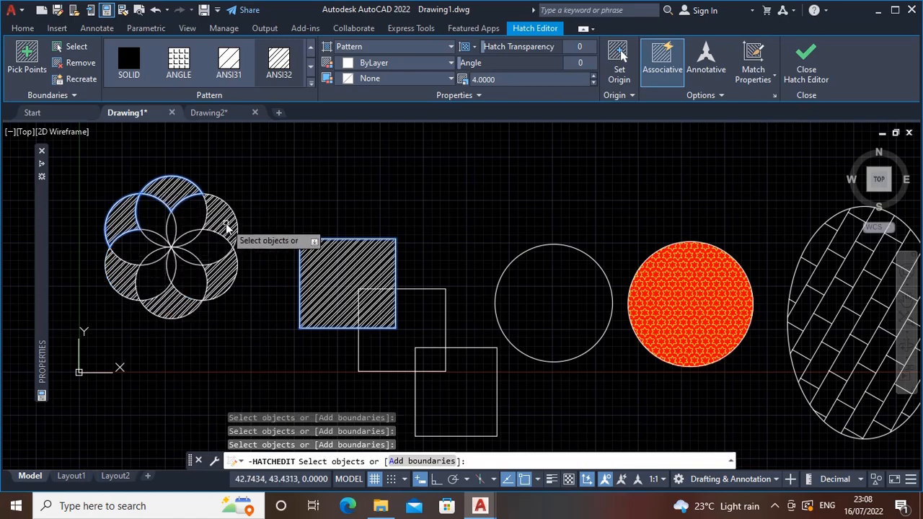
key("Return")
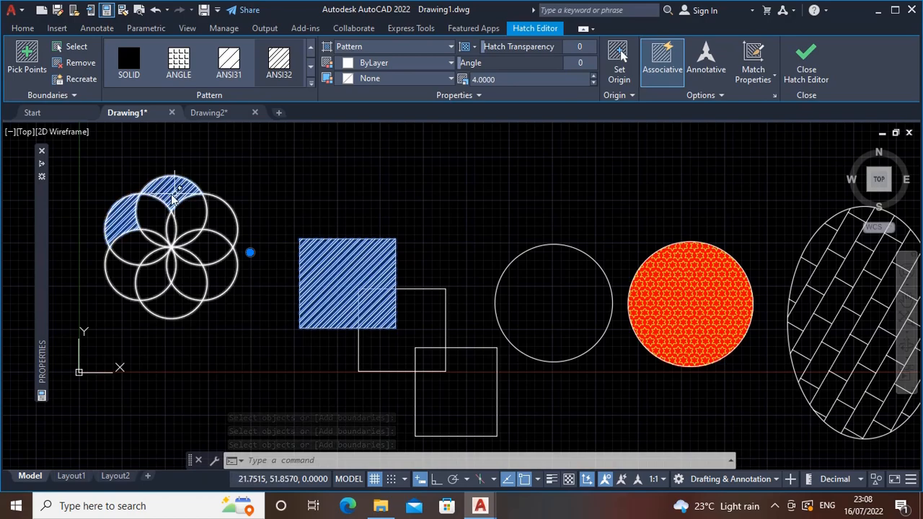
Remove the top and upper-left petal boundaries from the flower's existing hatch
left_click(72, 63)
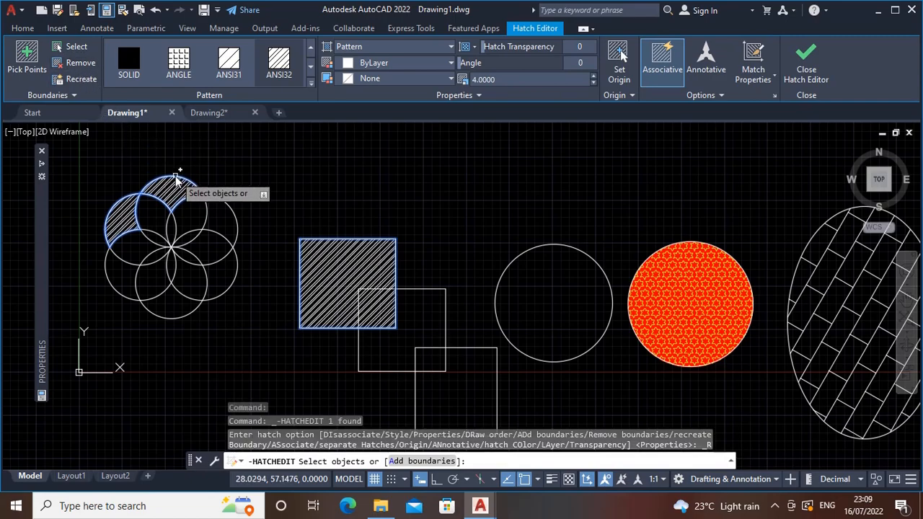
left_click(175, 176)
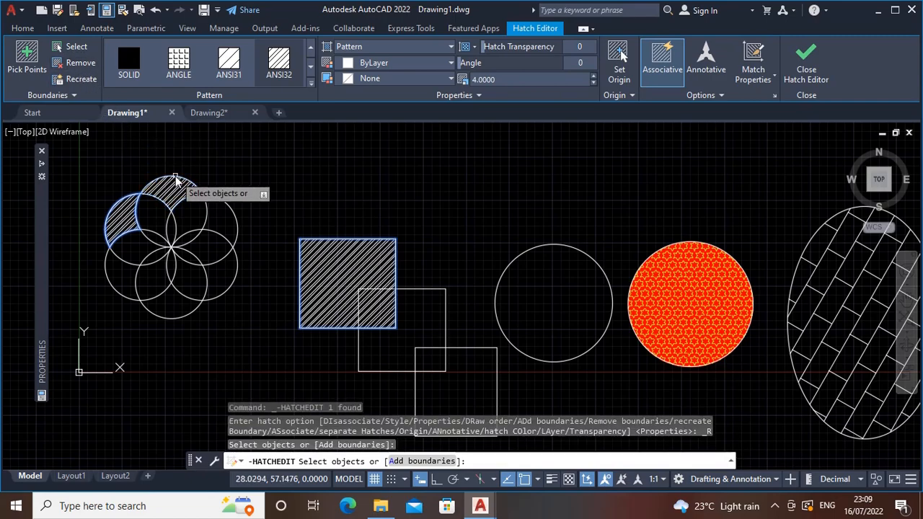
left_click(126, 198)
key("Return")
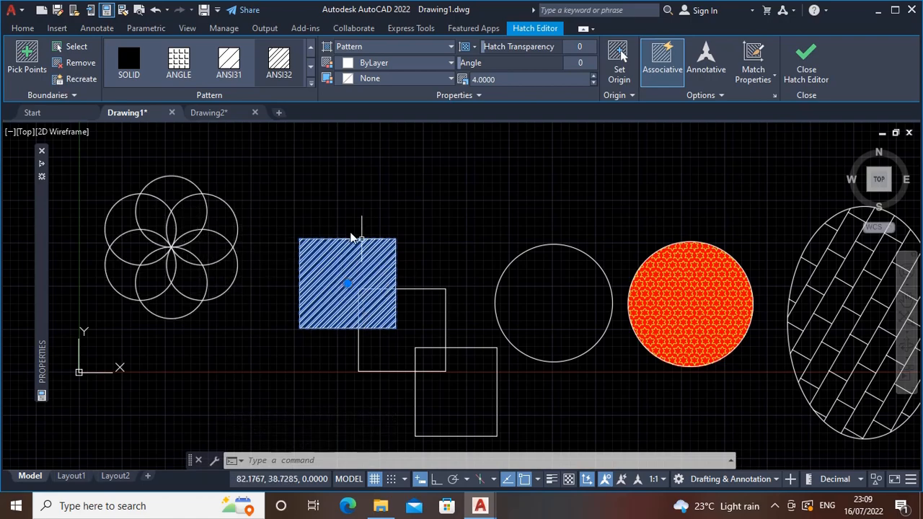
middle_click_drag(397, 288, 403, 282)
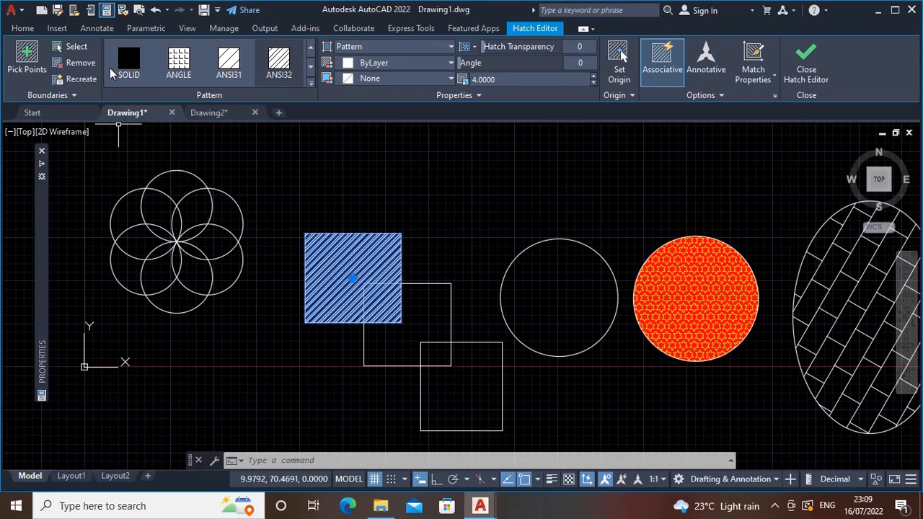
left_click(19, 60)
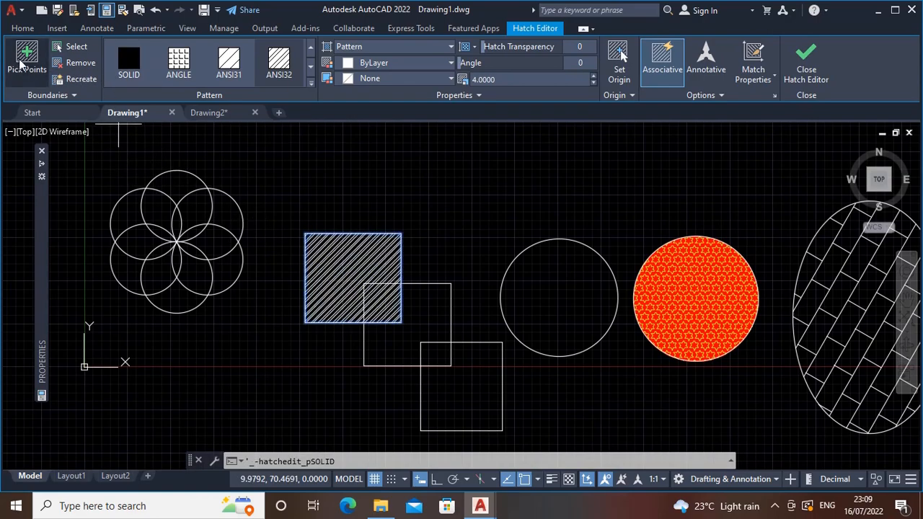
left_click(308, 78)
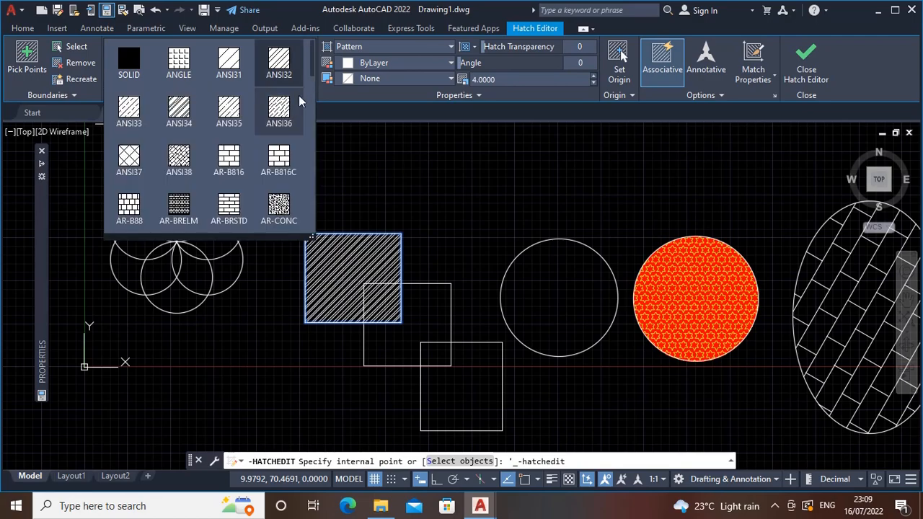
left_click(278, 66)
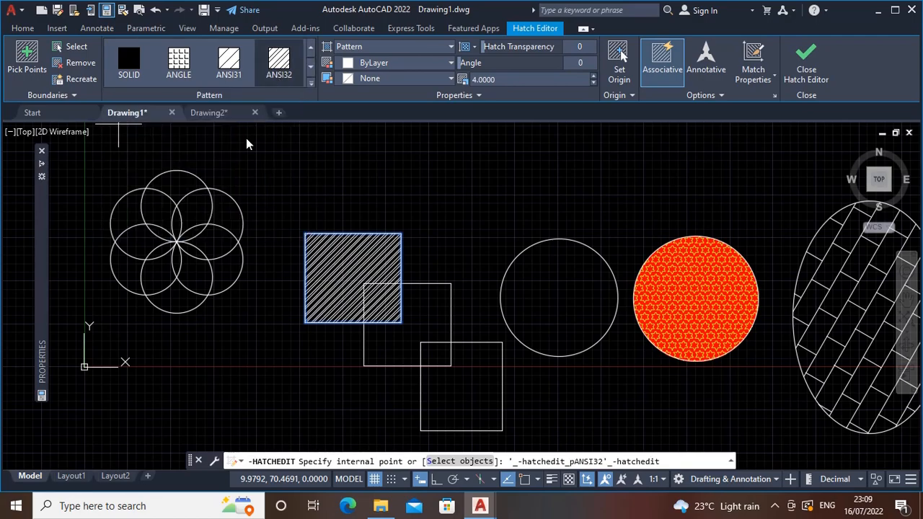
left_click(416, 61)
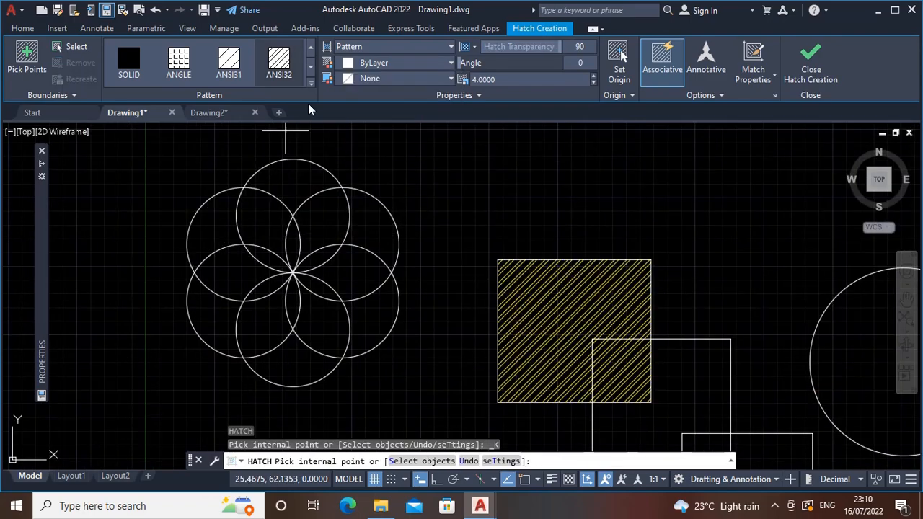
Hatch the flower's six outer crescent regions with the ANSI32 pattern in color 248,215,49 at scale 4.0000
left_click(388, 63)
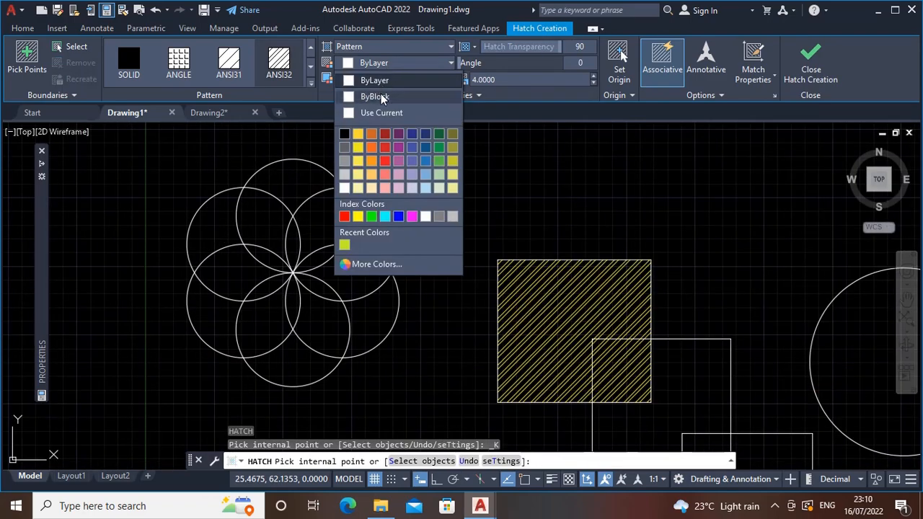
left_click(358, 135)
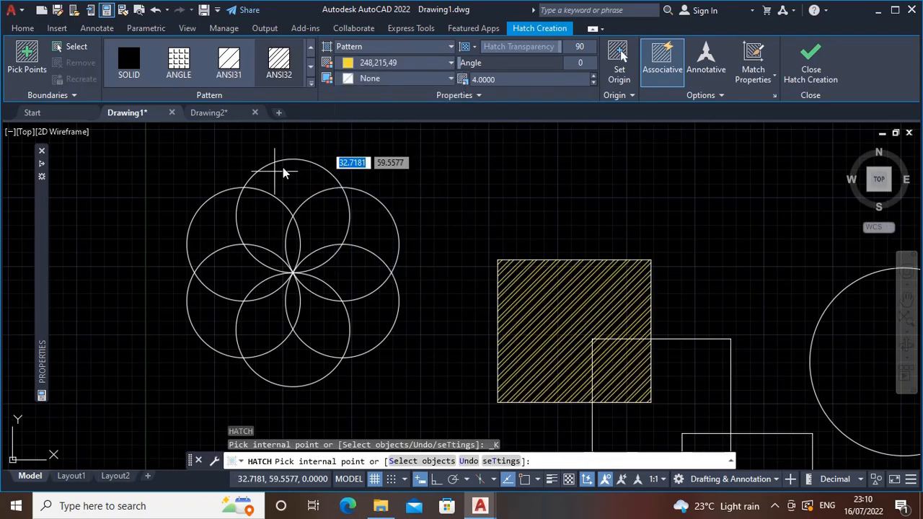
left_click(204, 231)
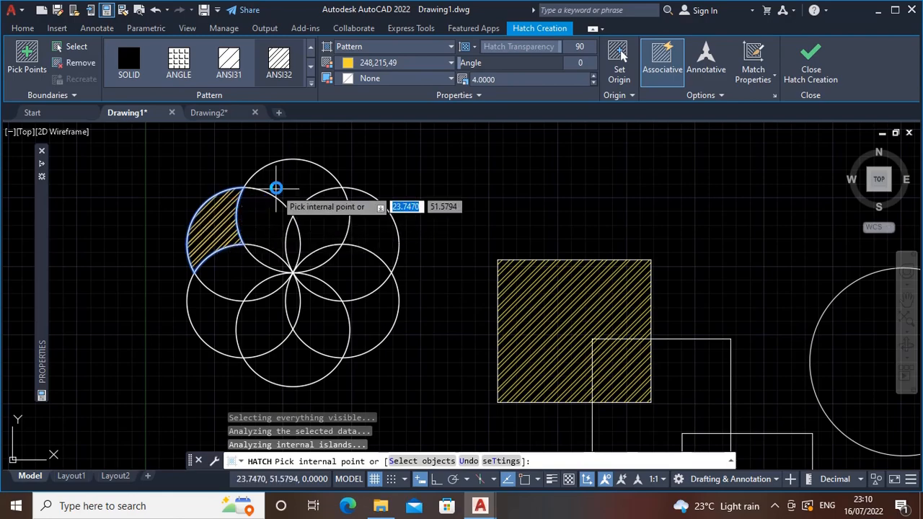
left_click(294, 182)
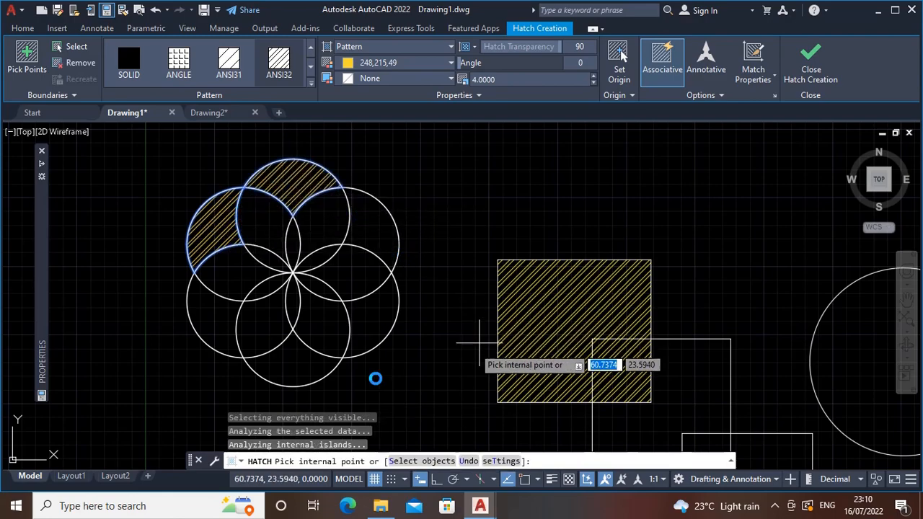
left_click(383, 232)
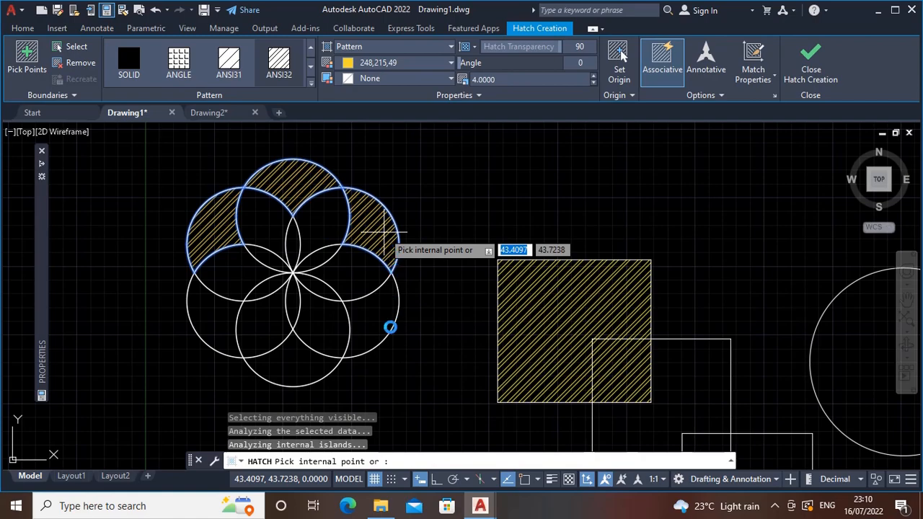
left_click(385, 325)
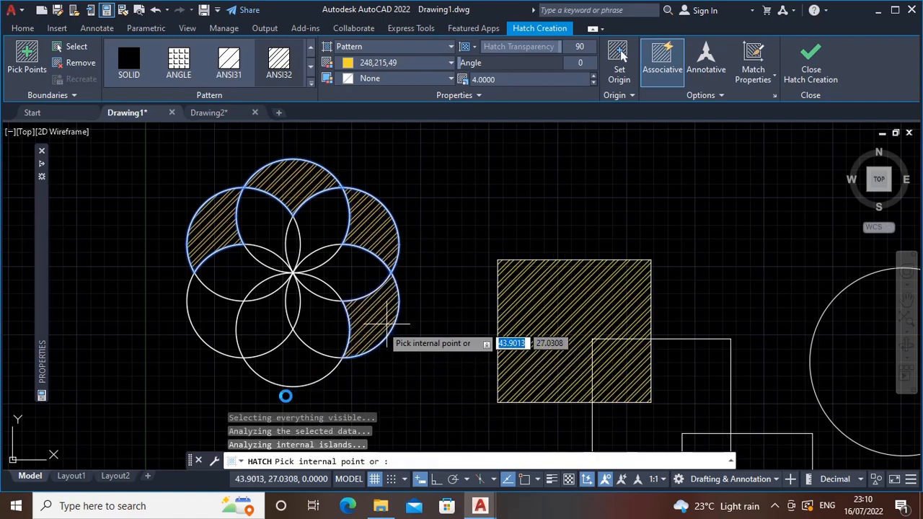
left_click(269, 368)
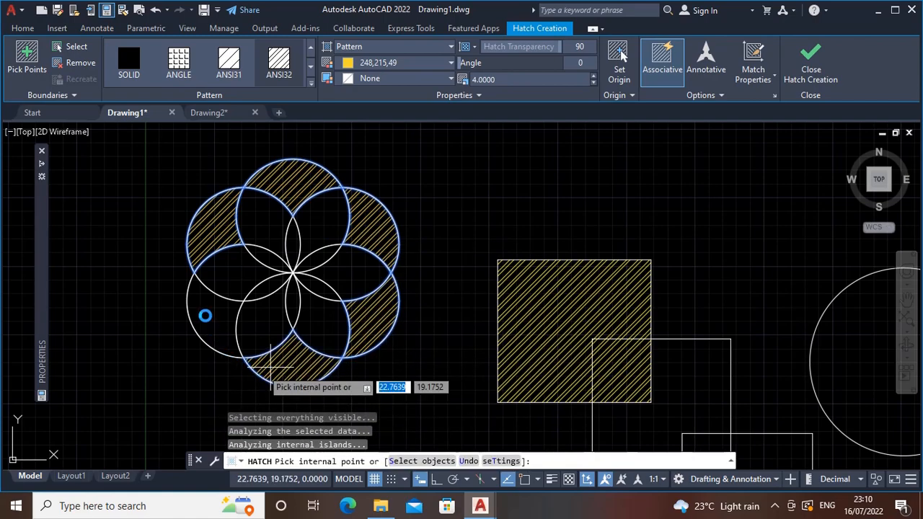
left_click(196, 294)
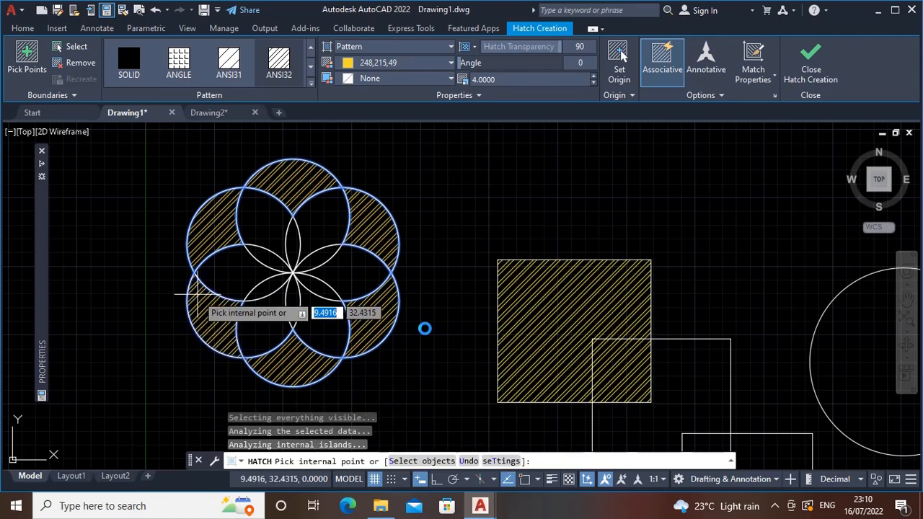
Fill the empty circle with a blue and yellow GR_INVSPH gradient hatch
scroll(425, 317, "down", 2)
mouse_move(426, 284)
middle_mouse_down()
mouse_move(314, 271)
mouse_move(262, 230)
middle_mouse_up()
left_click(430, 47)
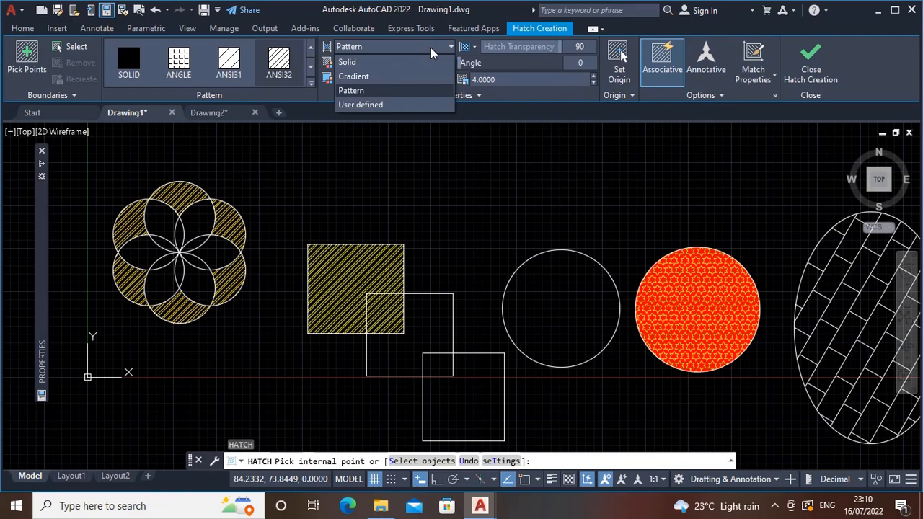
left_click(399, 76)
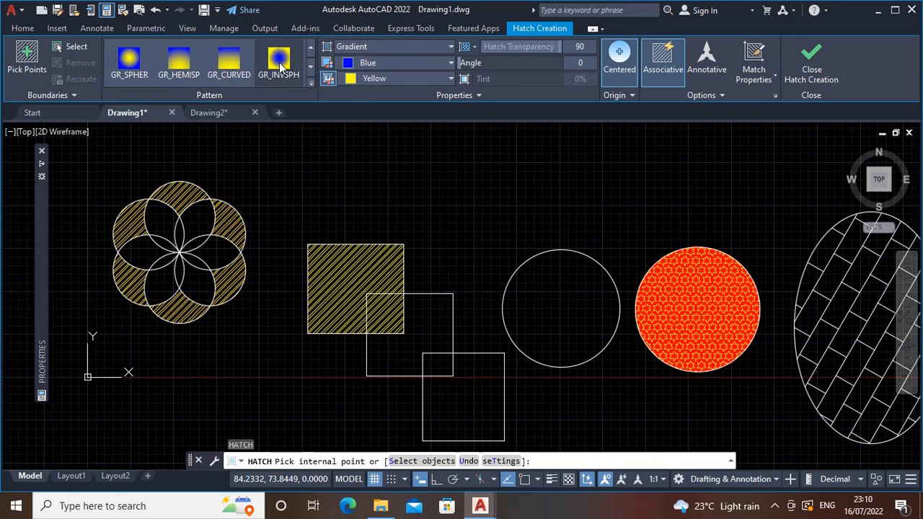
left_click(544, 306)
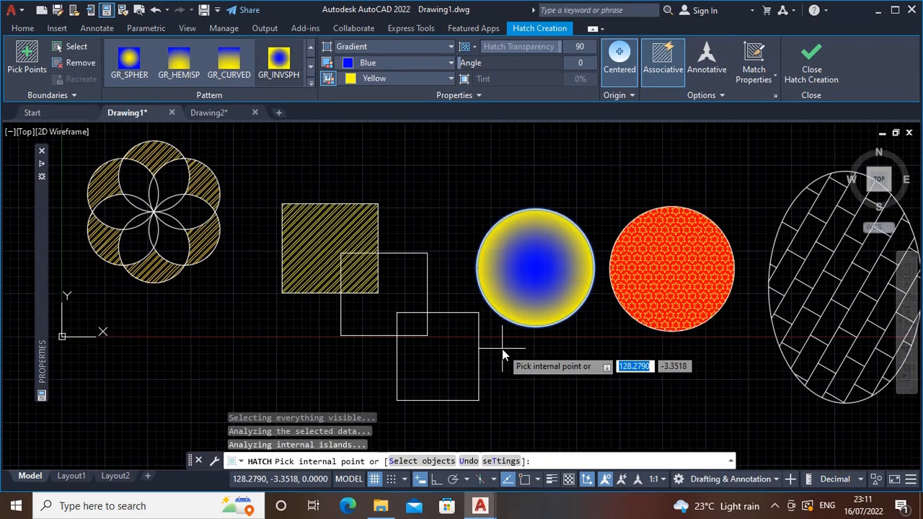
Change the circle's gradient colors to 244,238,81 for the first and 39,118,187 for the second
middle_click_drag(522, 354, 494, 359)
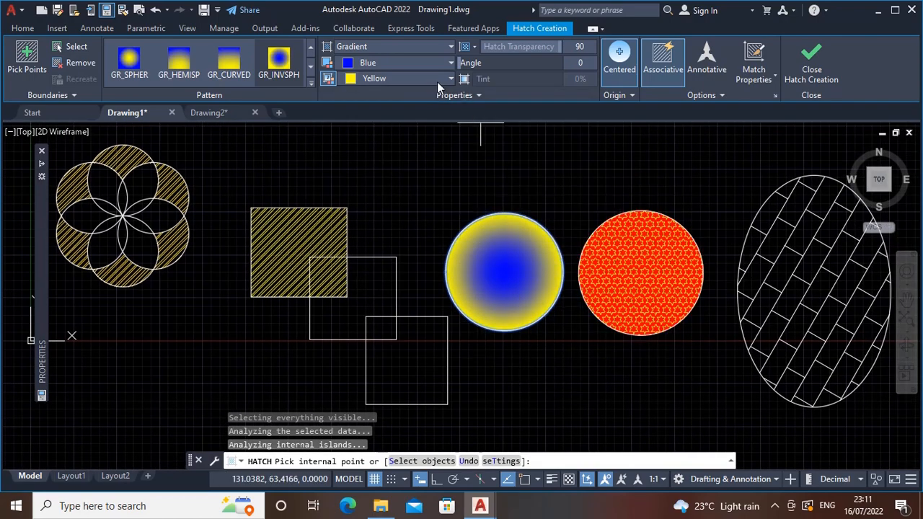
left_click(387, 63)
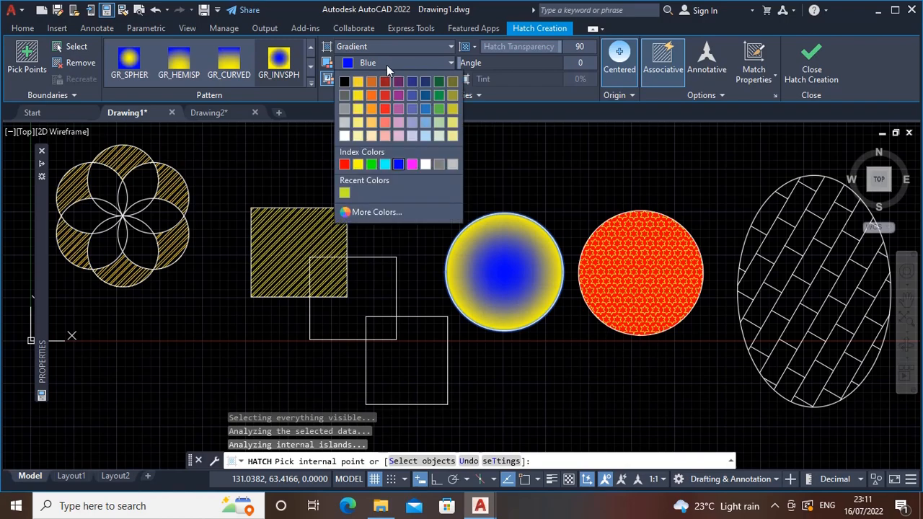
left_click(359, 106)
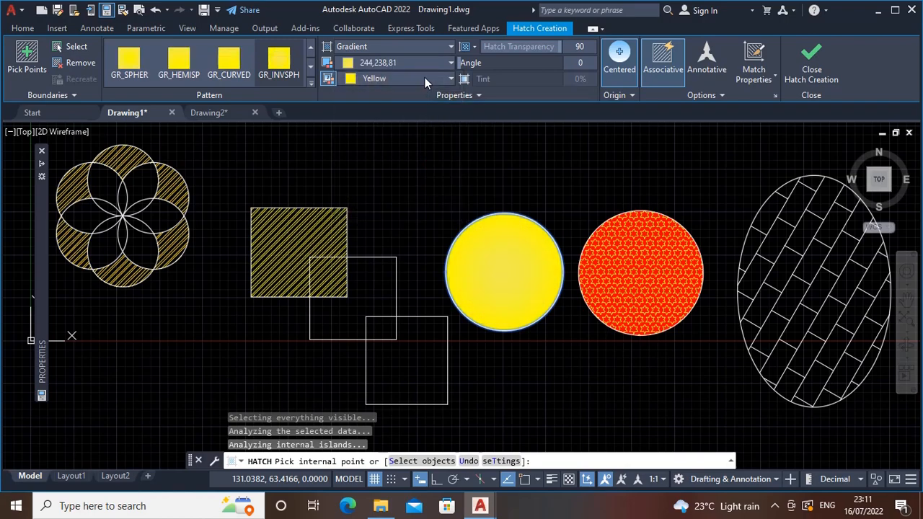
left_click(424, 78)
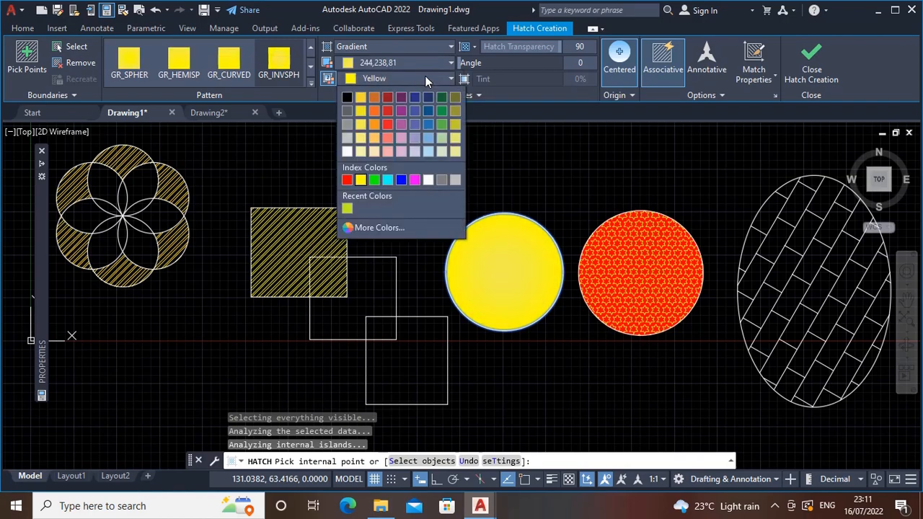
left_click(431, 126)
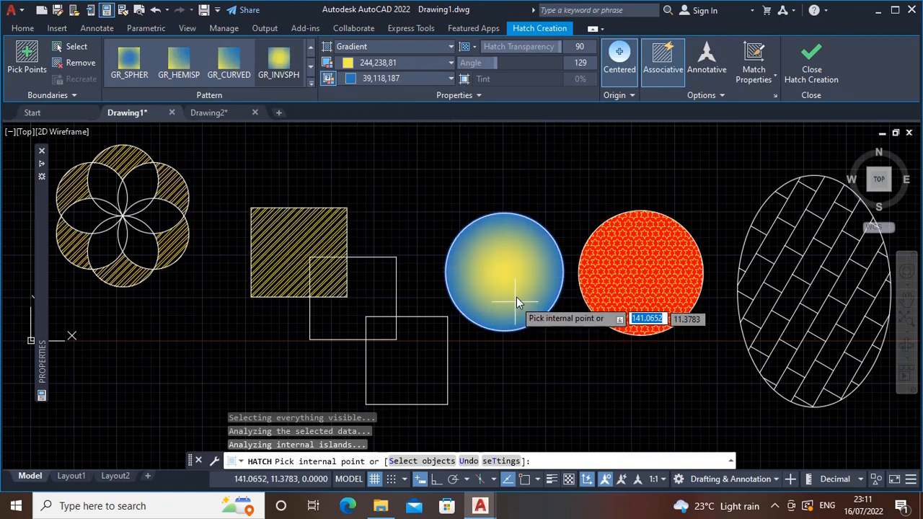
Try the circle's gradient without the Centered option, and restore its centering
left_click(617, 68)
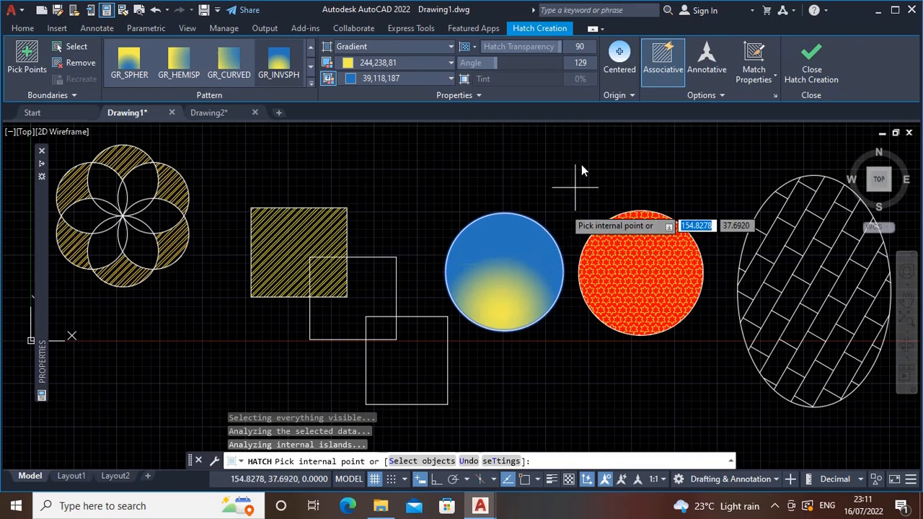
left_click(624, 60)
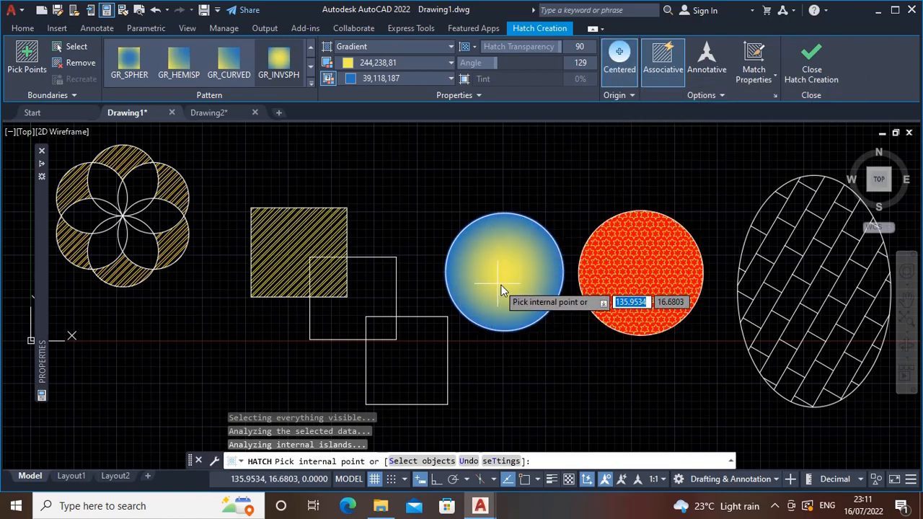
middle_click_drag(504, 285, 544, 286)
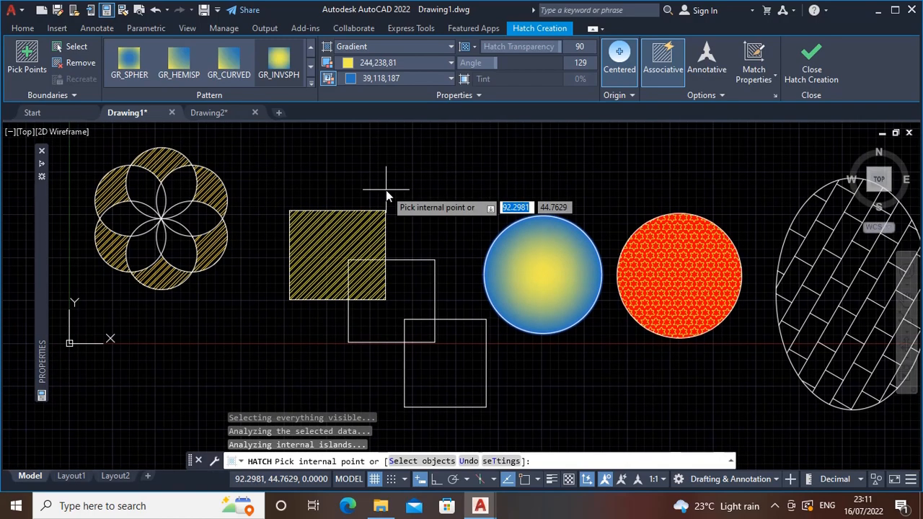
Start a new solid cyan hatch and fill the lowest square outside its overlap with the middle square
key("Escape")
type("h")
key("Return")
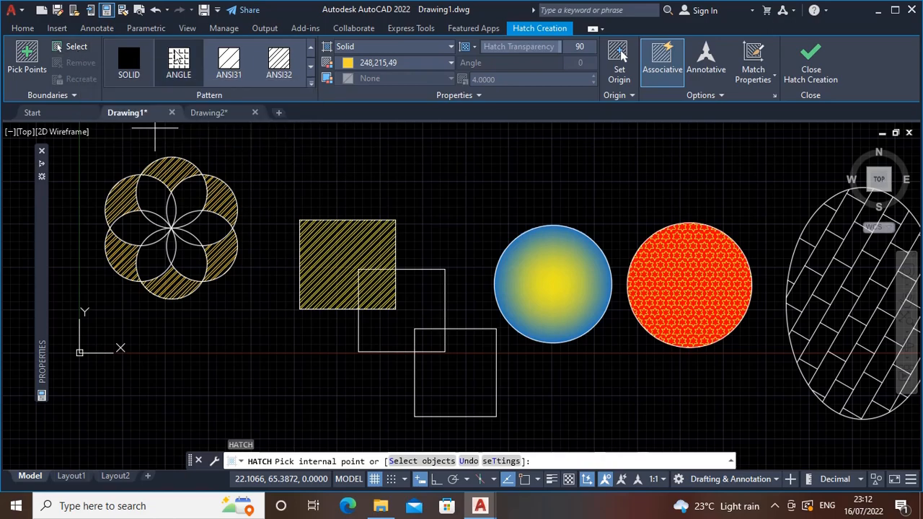
left_click(396, 47)
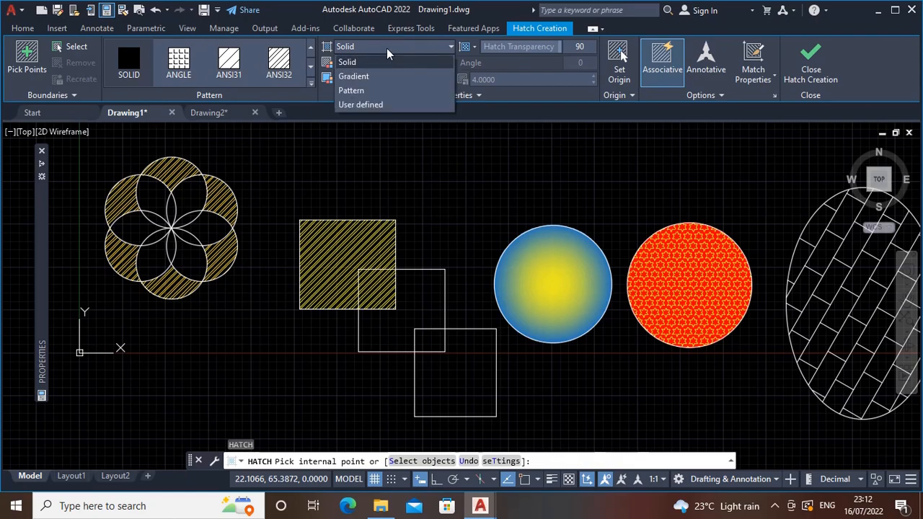
left_click(392, 46)
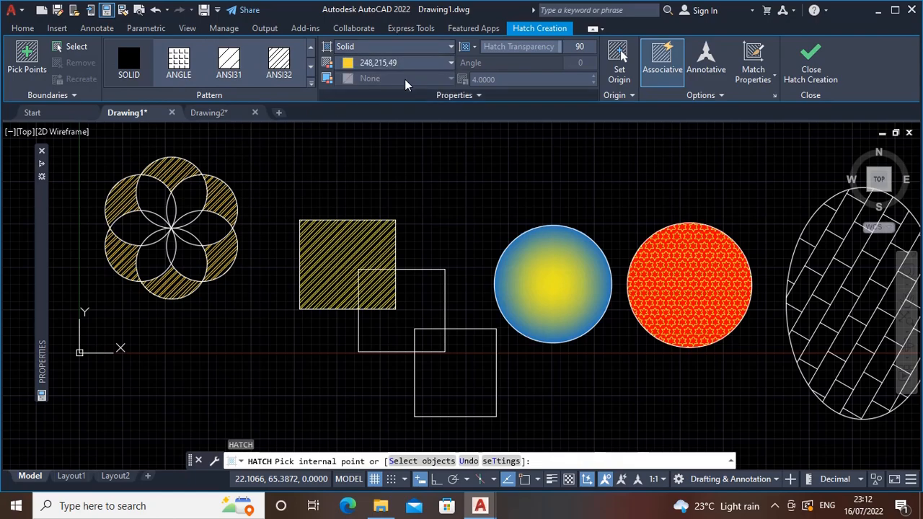
left_click(454, 391)
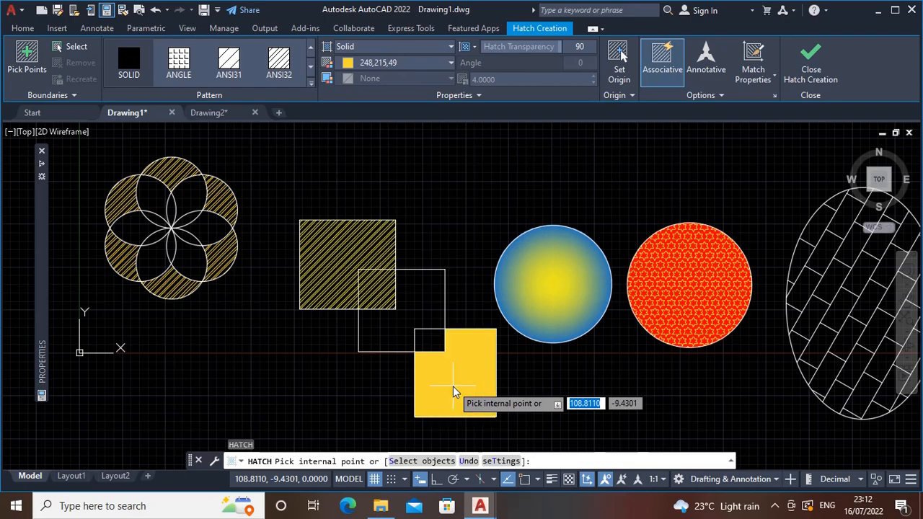
left_click(404, 63)
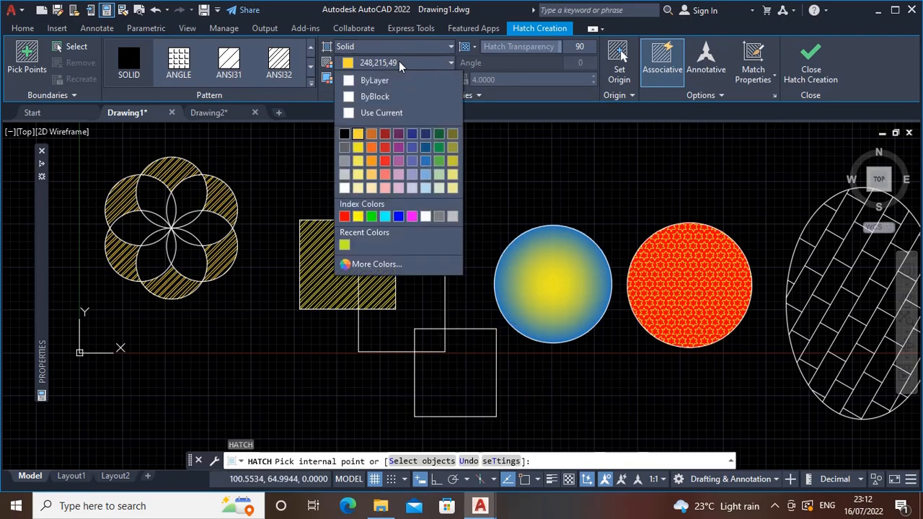
left_click(386, 216)
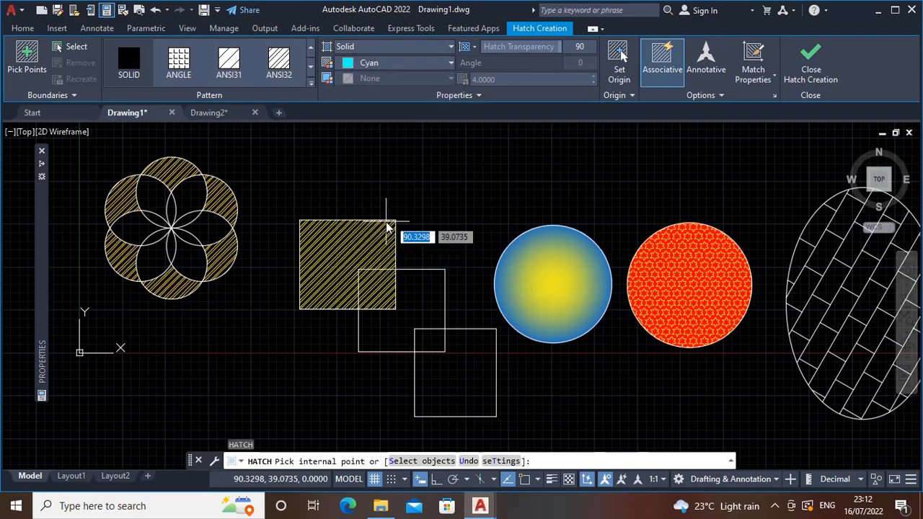
left_click(453, 400)
Fill the six narrow petals meeting at the flower's center with the solid cyan hatch
scroll(630, 390, "down", 2)
middle_click_drag(625, 388, 497, 353)
scroll(209, 284, "up", 5)
left_click(219, 234)
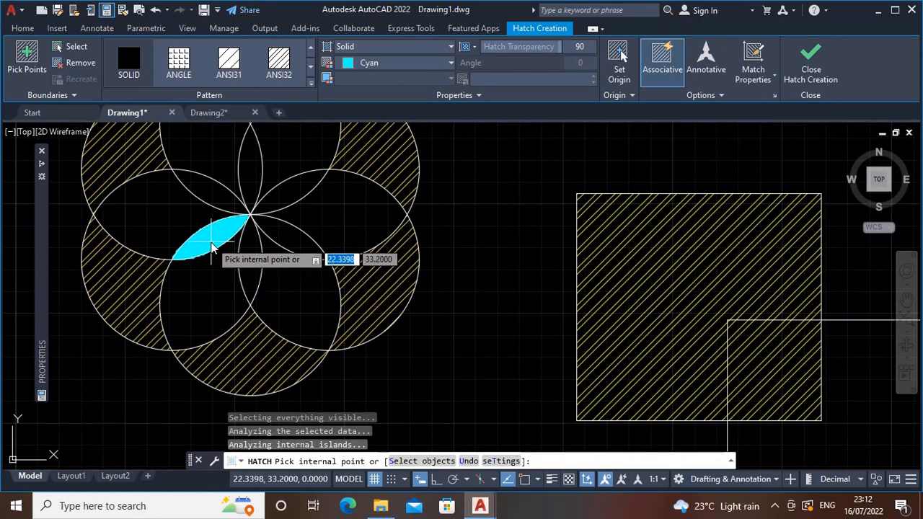
left_click(216, 191)
left_click(253, 172)
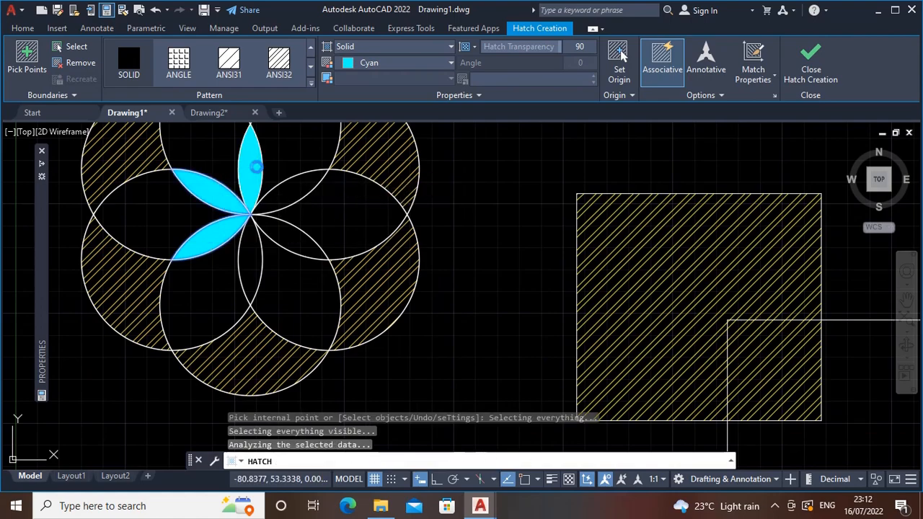
left_click(288, 196)
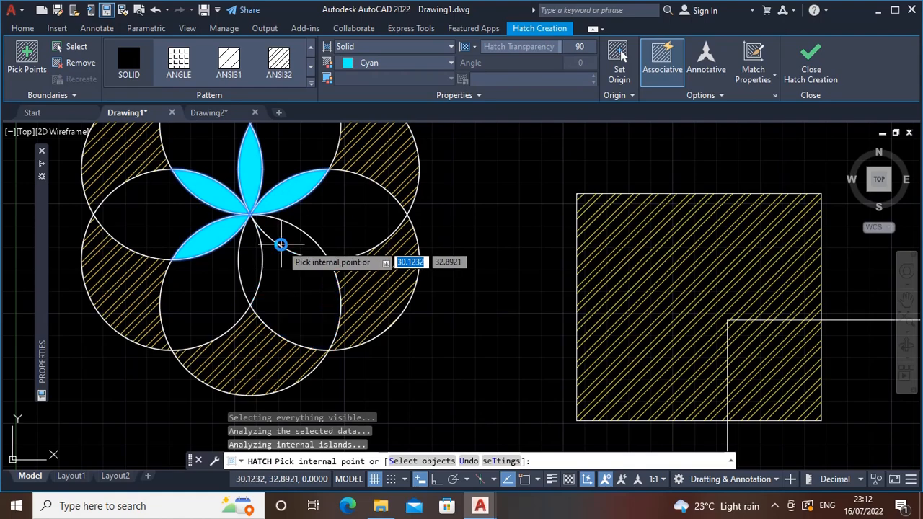
left_click(279, 238)
left_click(250, 256)
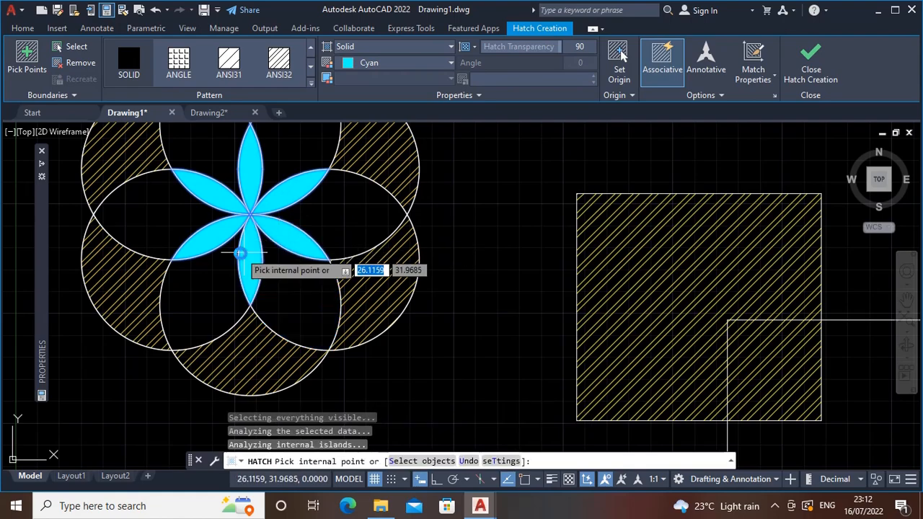
Change the color of the solid hatch in the flower petals and lowest square to Magenta
left_click(430, 63)
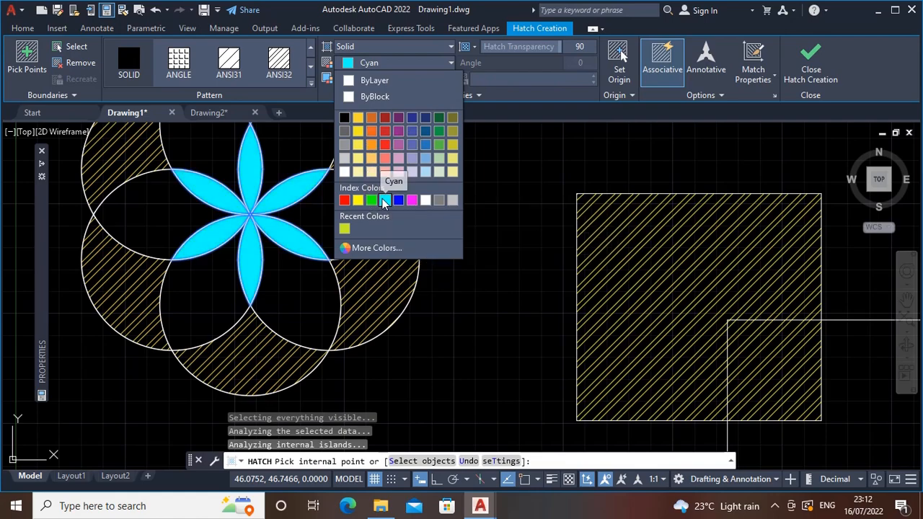
left_click(413, 204)
scroll(468, 216, "down", 3)
mouse_move(468, 226)
middle_mouse_down()
mouse_move(457, 266)
mouse_move(465, 234)
middle_mouse_up()
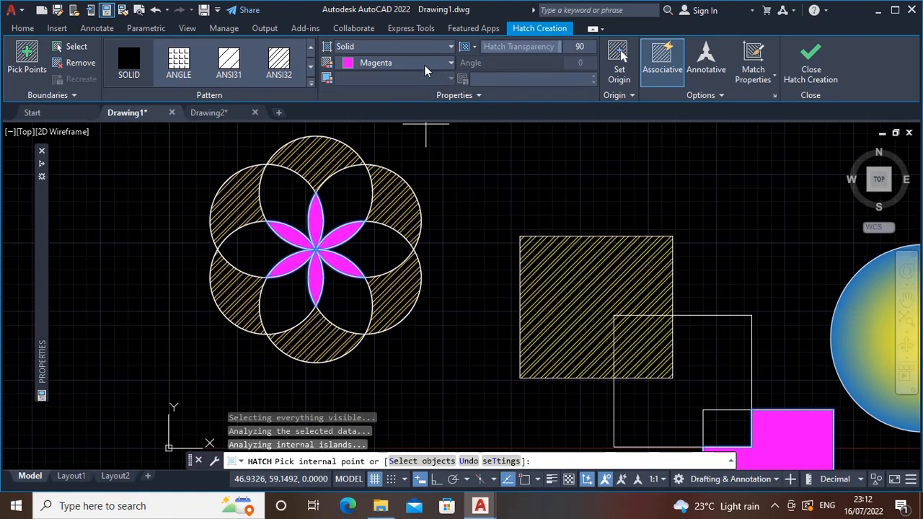
middle_click_drag(437, 205, 423, 213)
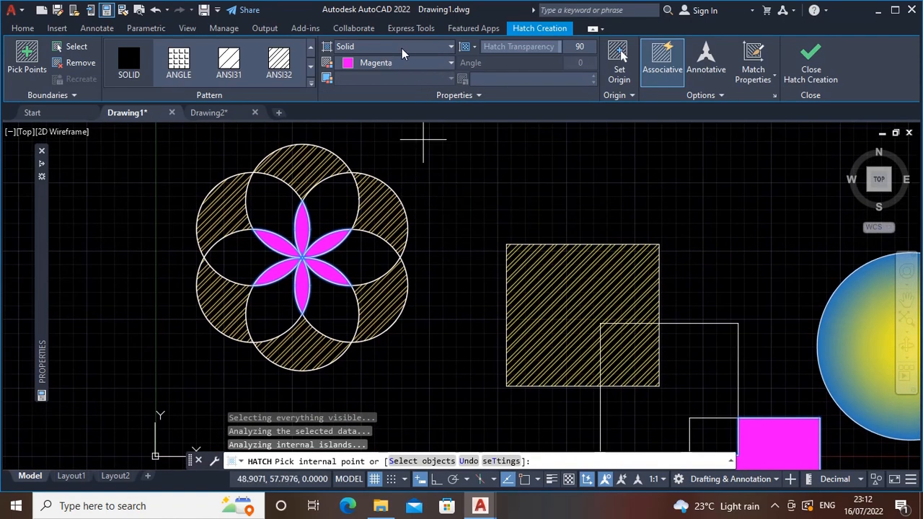
middle_click_drag(405, 123, 370, 135)
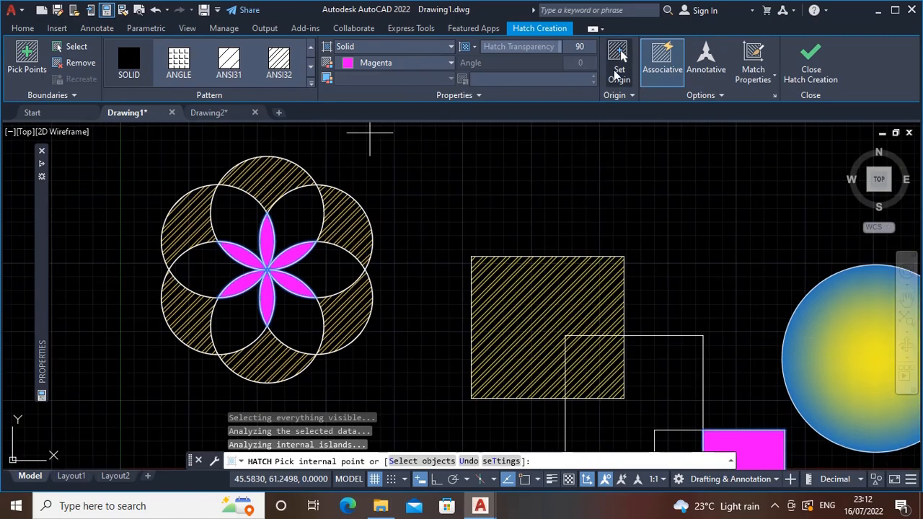
Draw two rectangles above the hatched shapes, the second overlapping the first one's lower-right corner
scroll(554, 210, "down", 2)
middle_click_drag(553, 210, 359, 183)
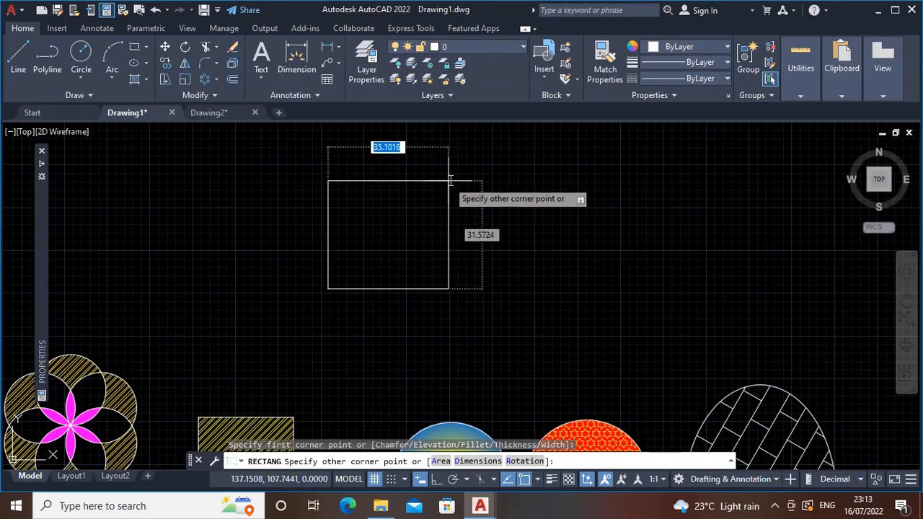
left_click(452, 173)
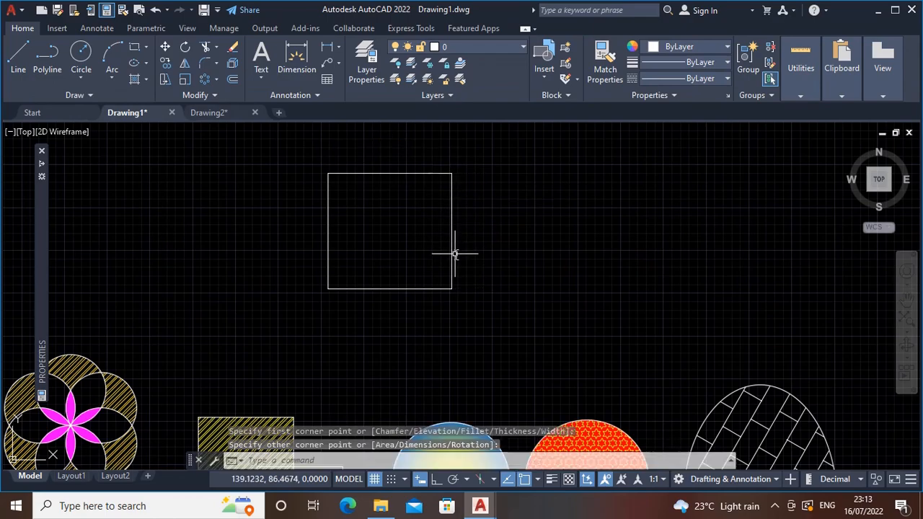
key("Return")
left_click(426, 252)
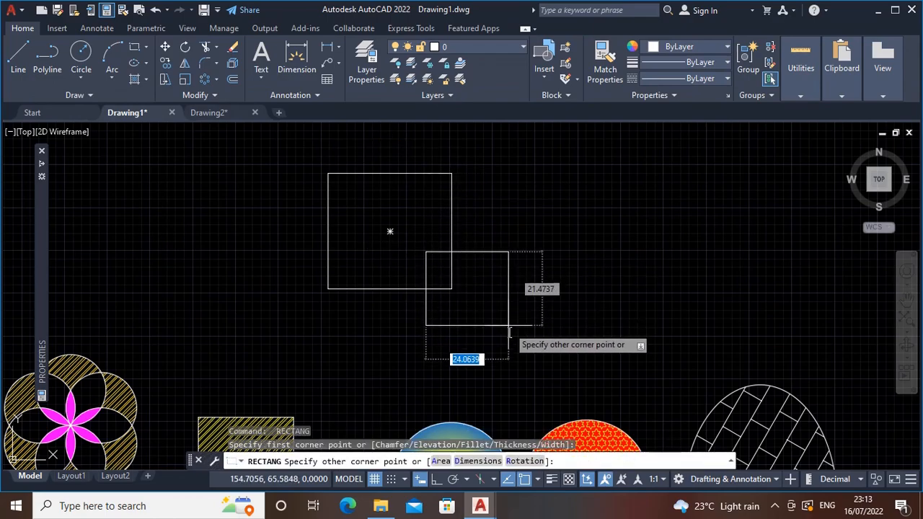
left_click(533, 353)
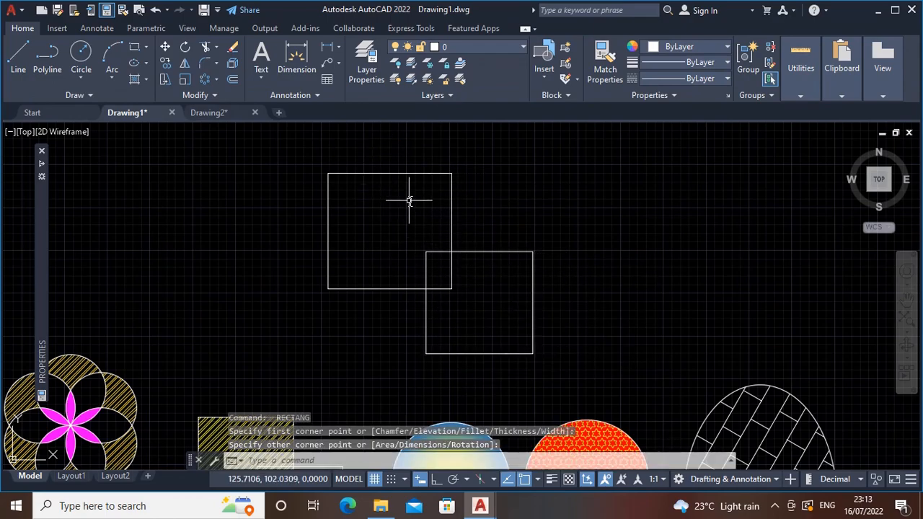
Fill the two new rectangles outside their overlap with a magenta AR-B816C pattern hatch at scale 0.5
type("h")
key("Return")
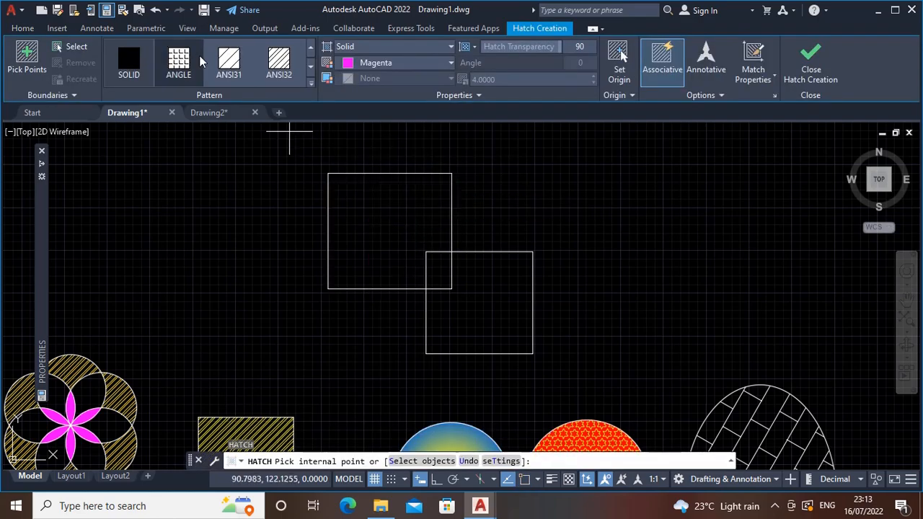
left_click(369, 48)
left_click(350, 92)
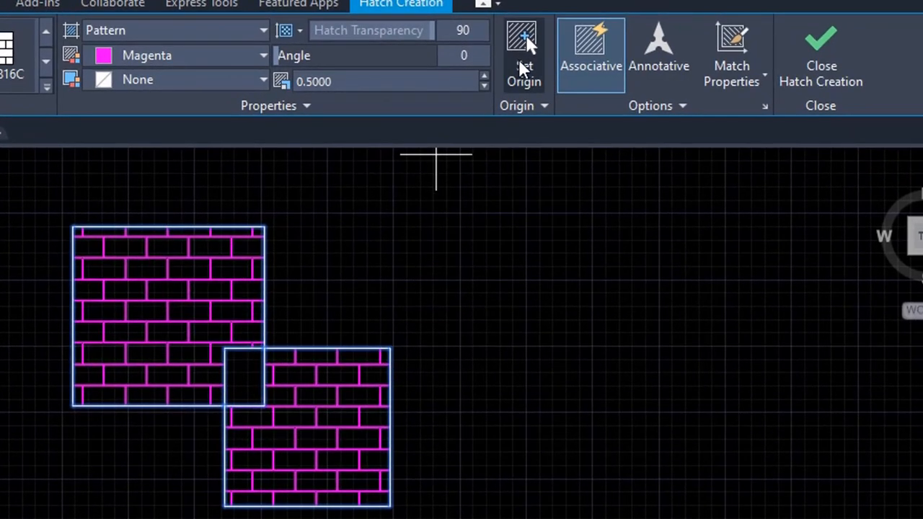
Set the brick hatch's origin to the lower-right corner of the lower rectangle and finish the hatch
left_click(524, 64)
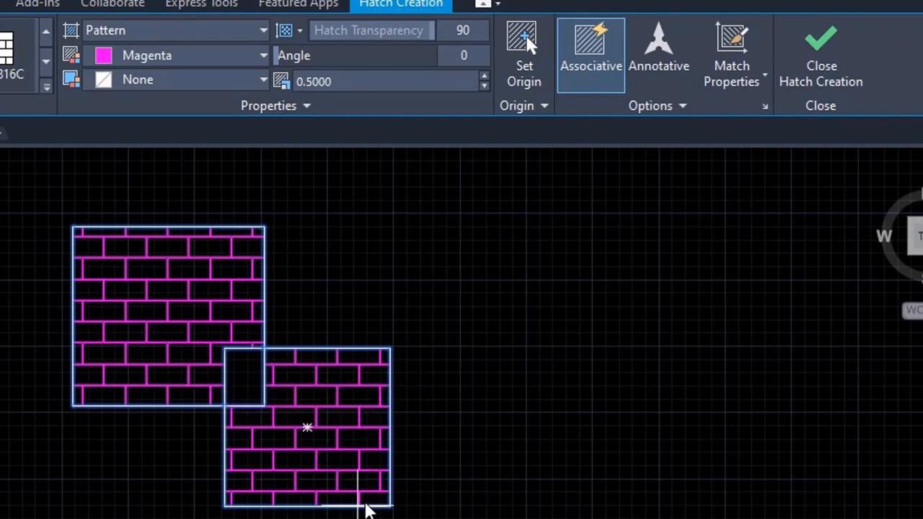
left_click(389, 506)
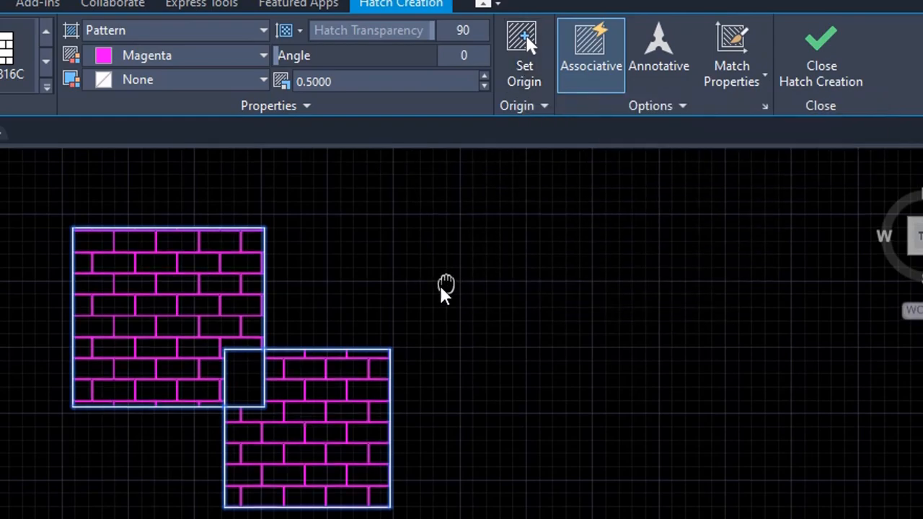
middle_click_drag(442, 288, 323, 305)
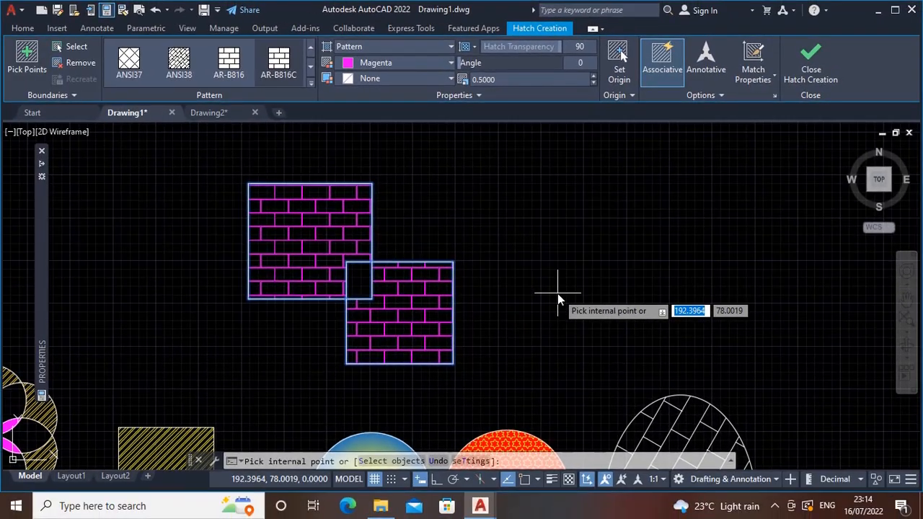
middle_click_drag(486, 372, 428, 377)
key("Return")
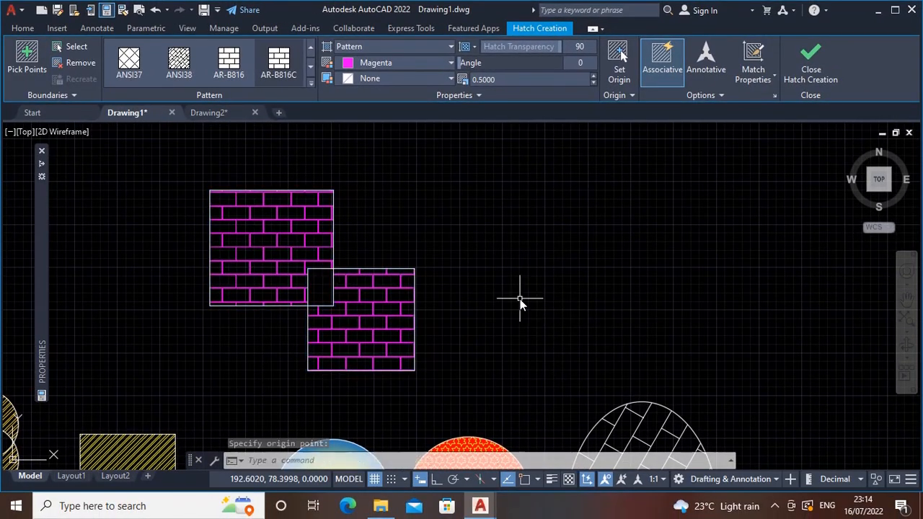
key("Escape")
key("Escape")
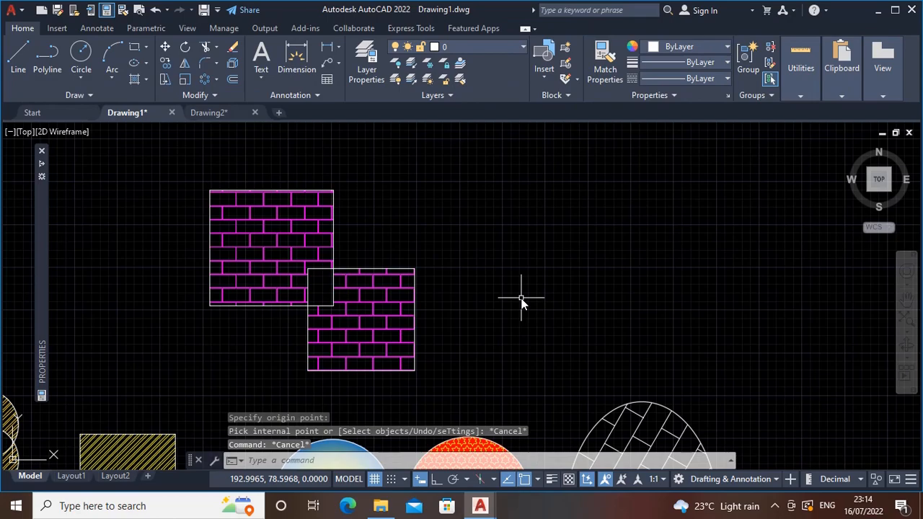
Draw a circle of about 21.4 radius beside the brick-hatched rectangles and another slightly larger circle to its right
key("Return")
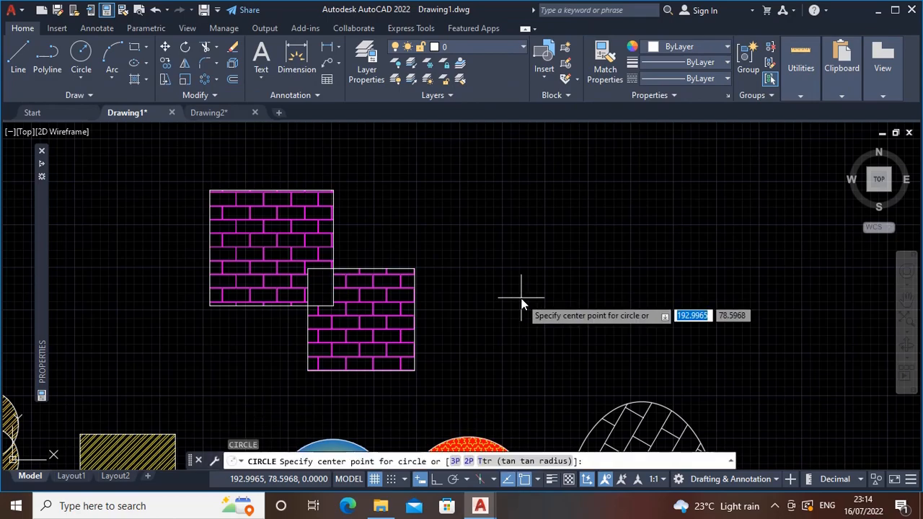
left_click(584, 276)
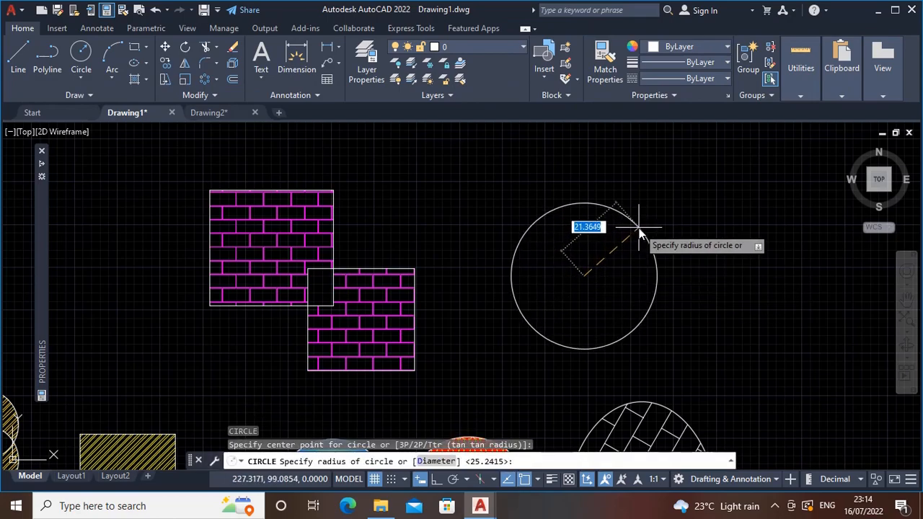
left_click(643, 239)
middle_click_drag(668, 305, 606, 301)
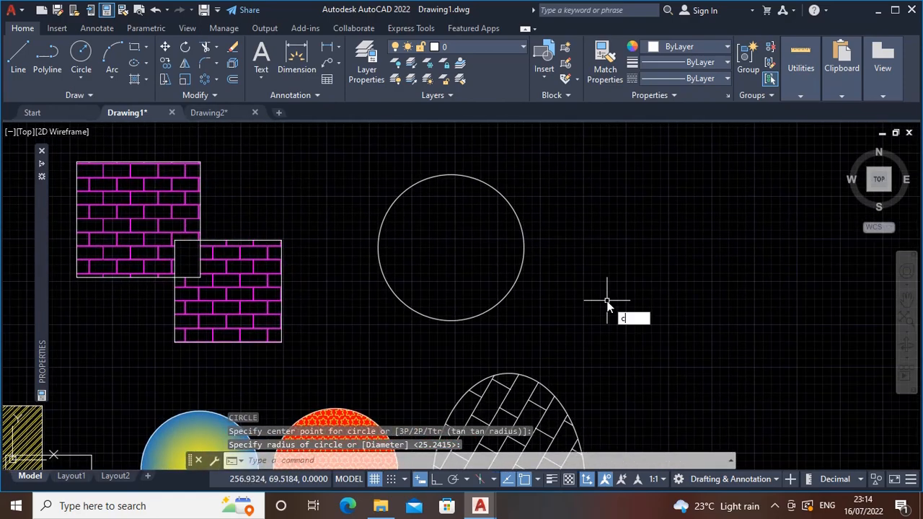
key("Return")
left_click(667, 238)
left_click(729, 194)
middle_click_drag(621, 240, 623, 250)
Start a new hatch with the HEX pattern and fill the first of the two new circles
type("h")
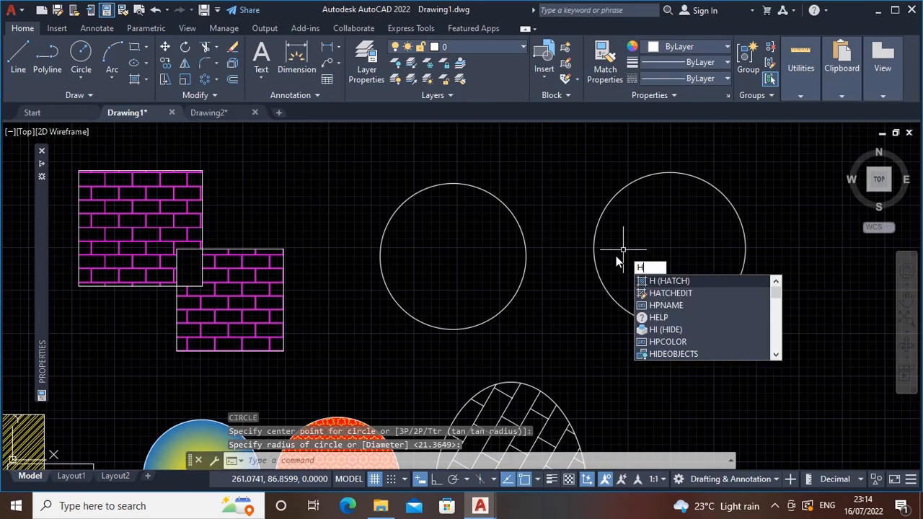
key("Return")
scroll(617, 260, "up", 3)
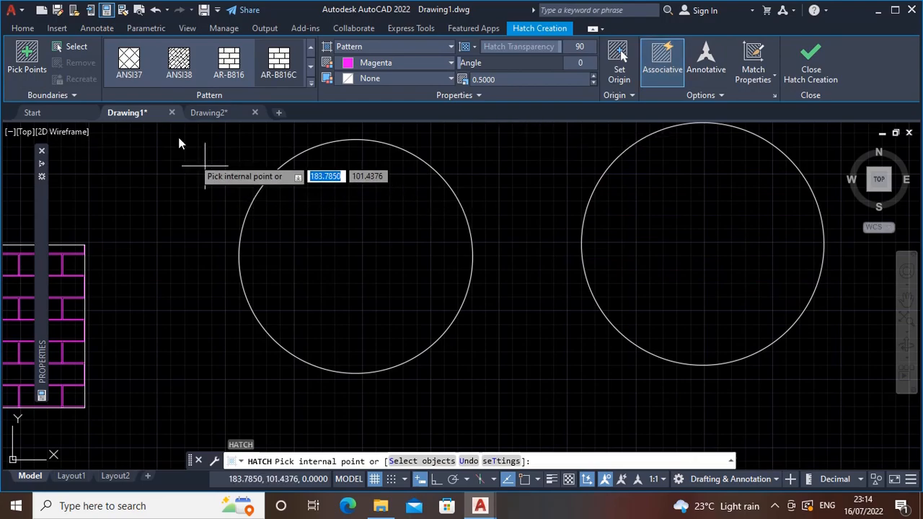
left_click(311, 84)
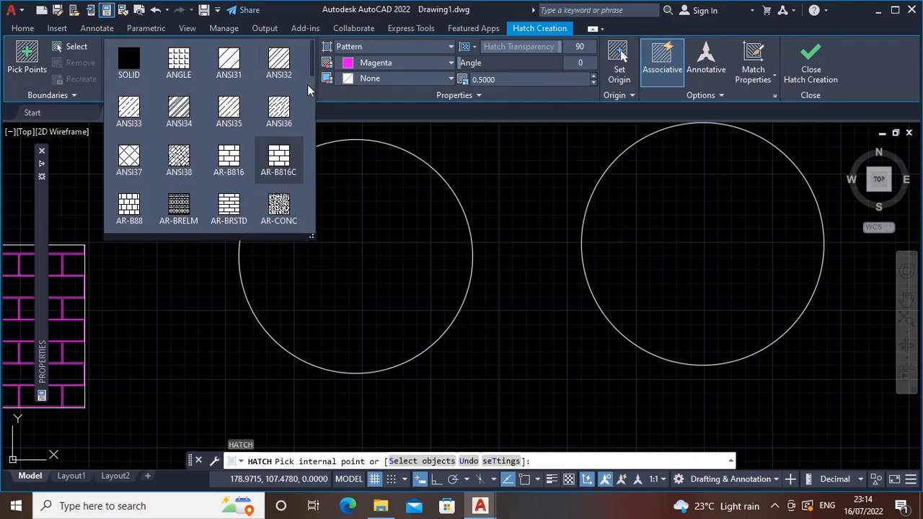
scroll(186, 110, "down", 5)
left_click(184, 109)
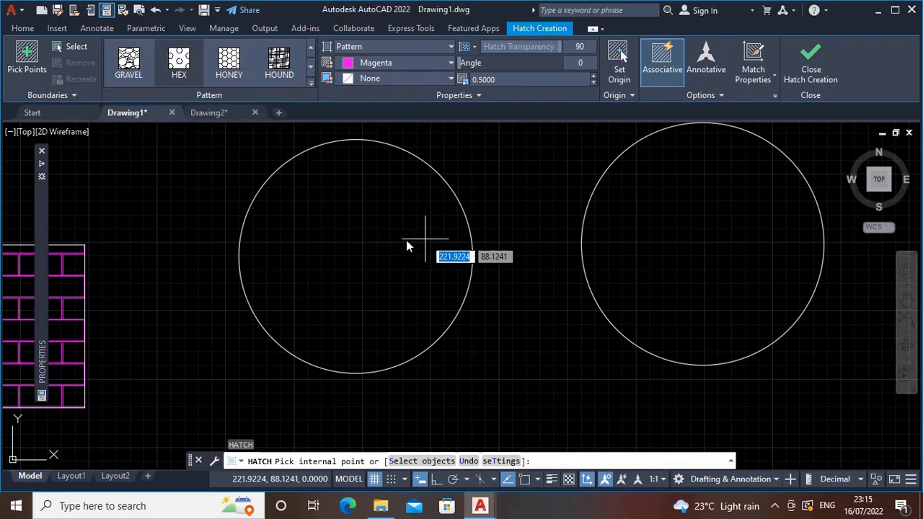
left_click(347, 258)
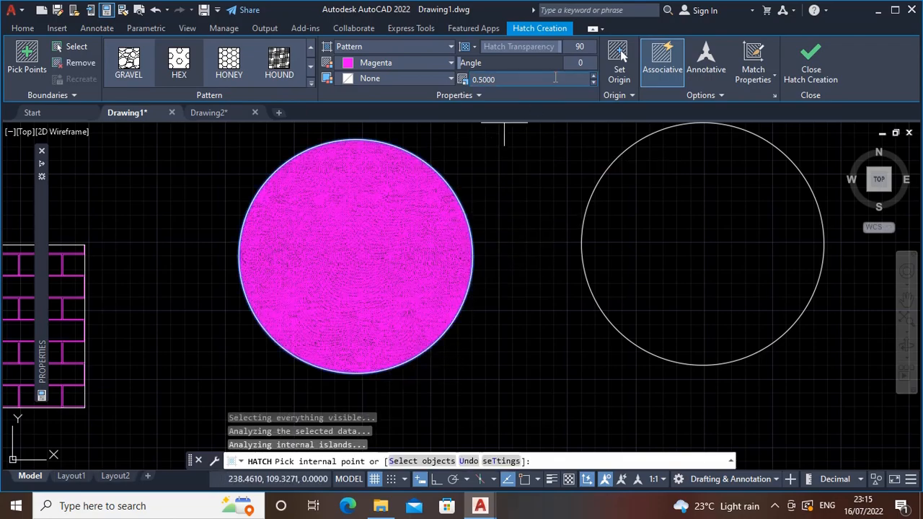
Try a scale of 4 for the circle's HEX hatch, and set the scale to 8
key("Return")
type("4")
key("Return")
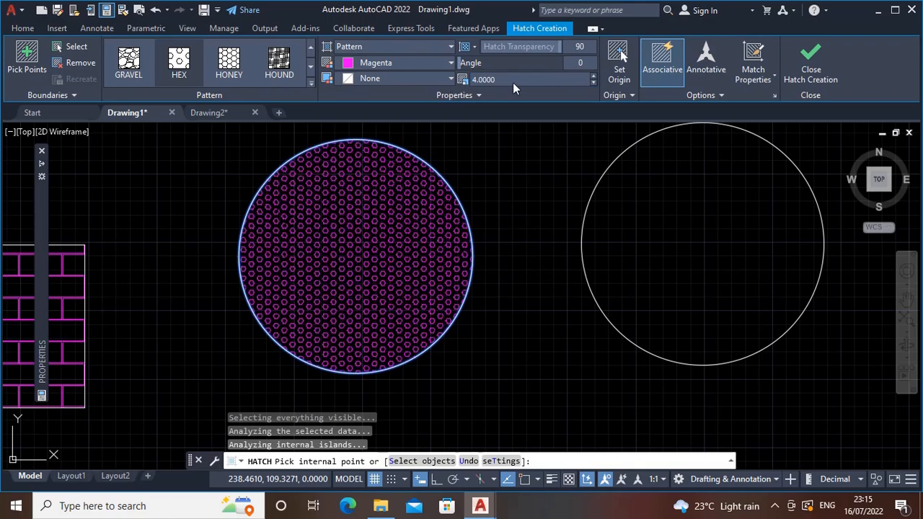
type("8")
key("Return")
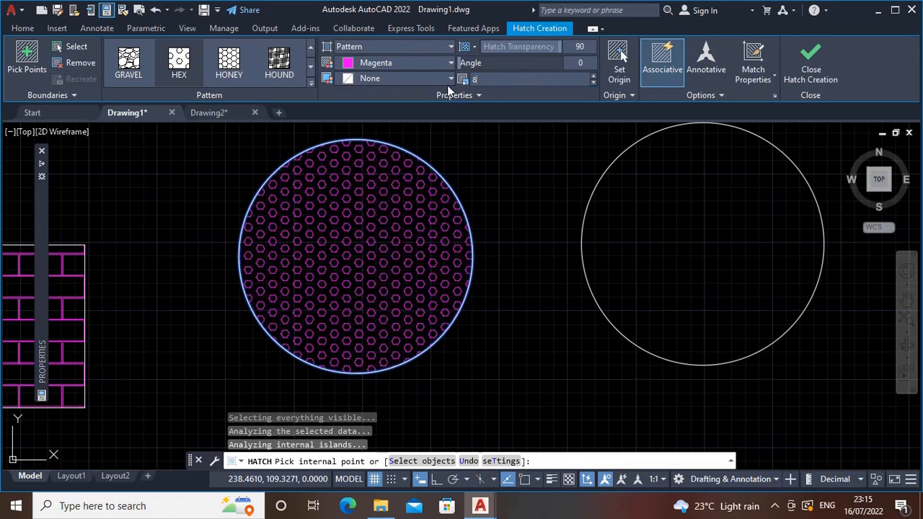
Change the HEX hatch color to green 88,186,72 and finish the hatch
middle_click_drag(415, 239, 403, 259)
left_click(437, 63)
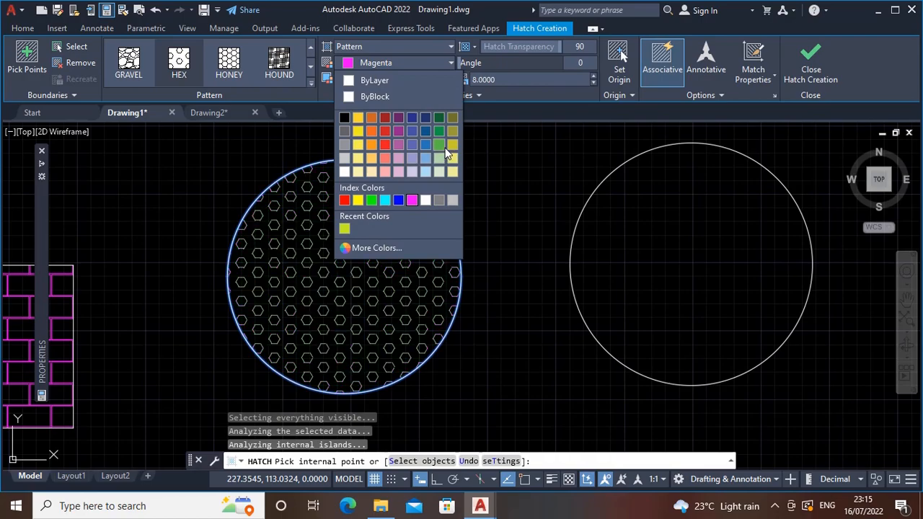
left_click(438, 150)
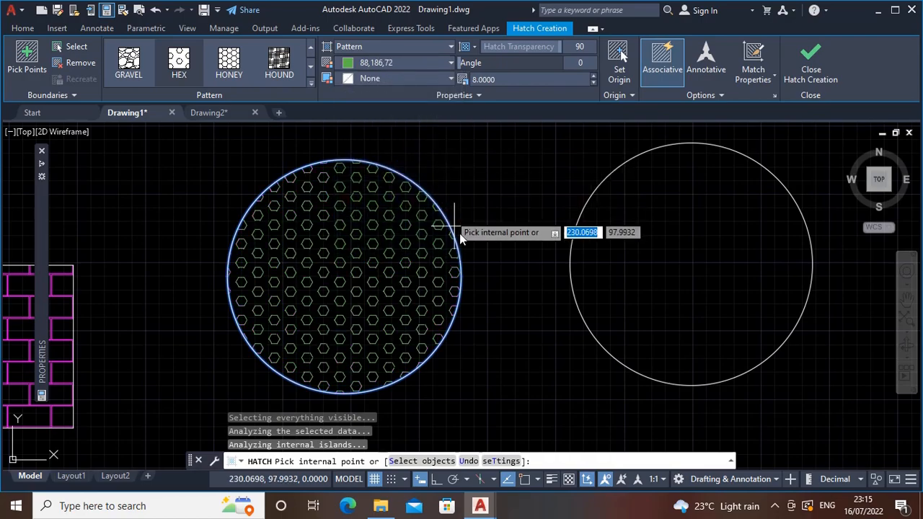
middle_click_drag(459, 233, 443, 231)
middle_click_drag(397, 190, 379, 197)
key("Escape")
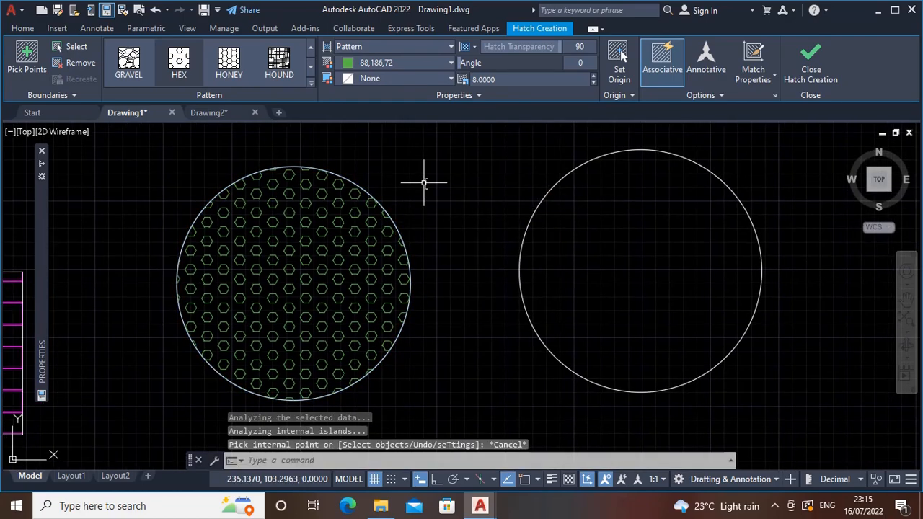
Fill the second circle with a cyan STARS hatch at scale 8 with associativity turned off, and finish the hatch
type("h")
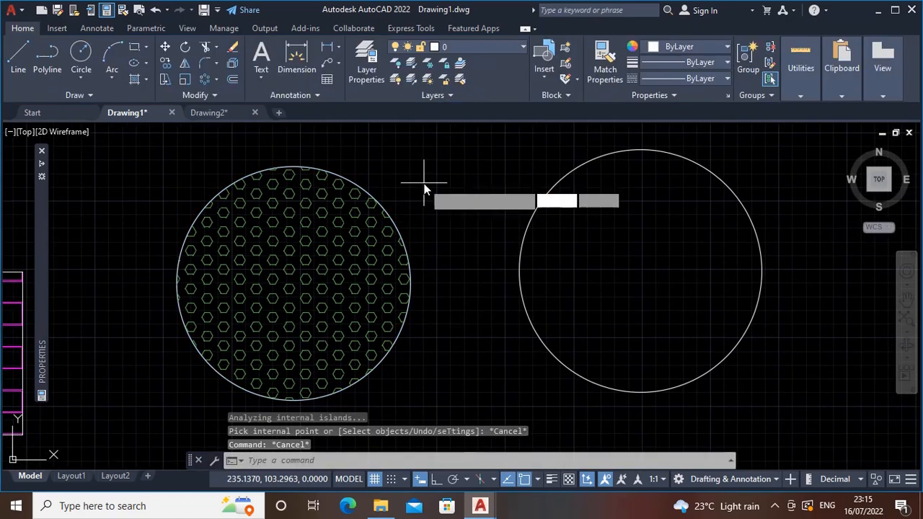
key("Return")
left_click(651, 62)
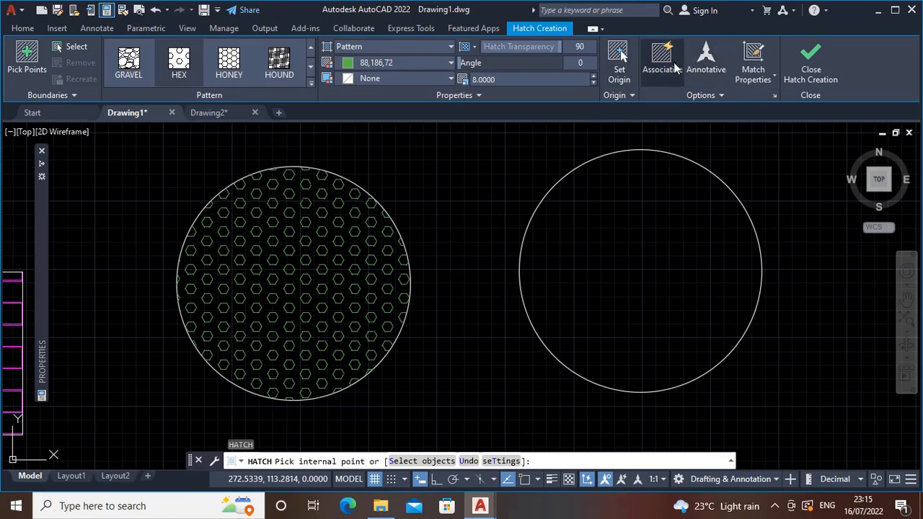
left_click(310, 82)
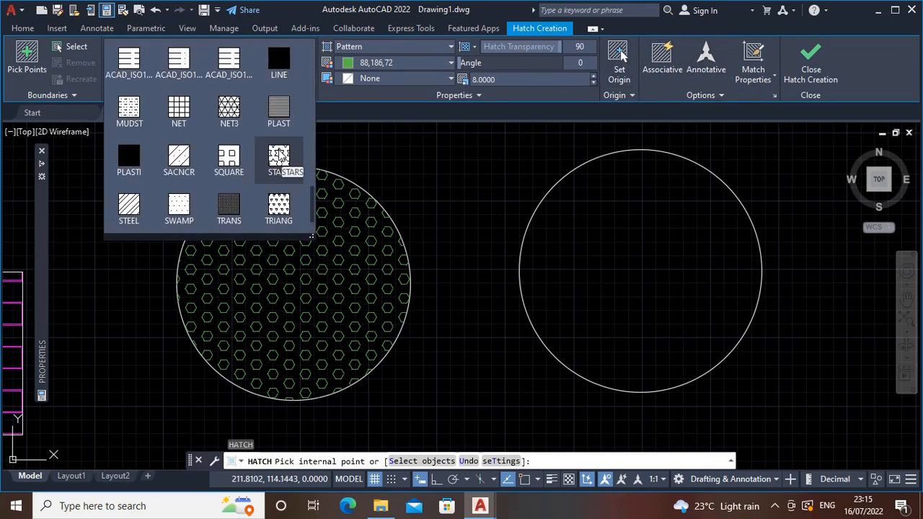
left_click(279, 157)
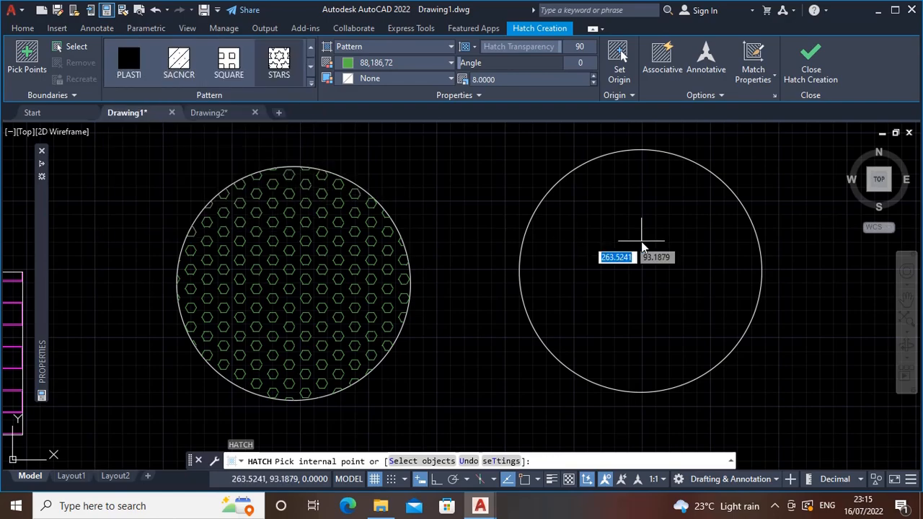
left_click(574, 223)
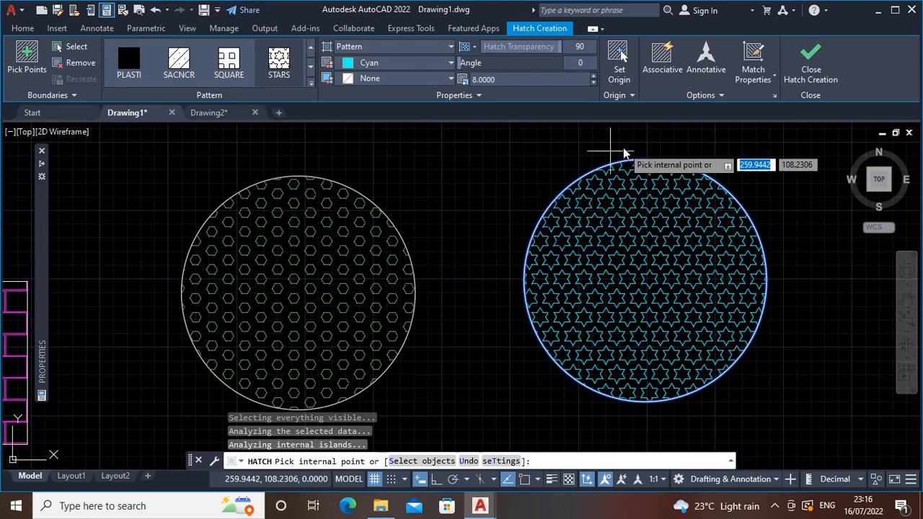
left_click(801, 65)
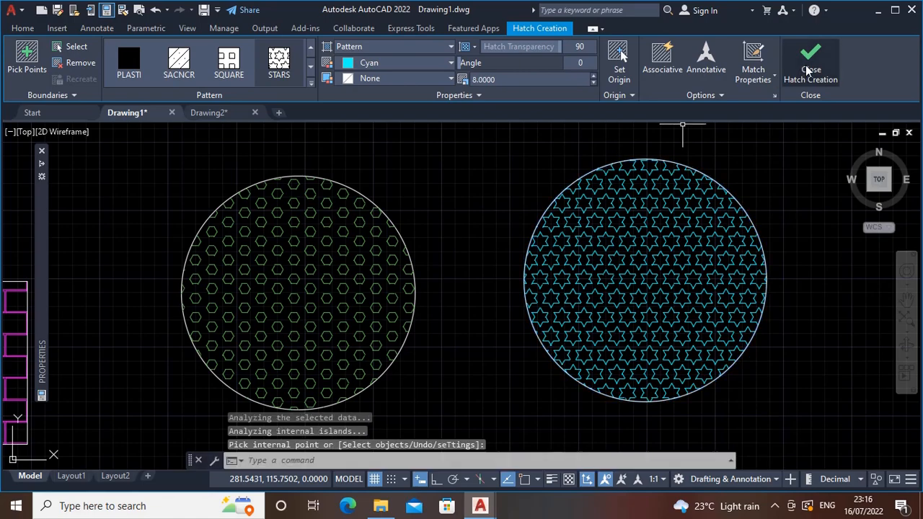
Enlarge the circle around the green HEX hatch by stretching its left quadrant outward, and inspect the hatch inside it
middle_click_drag(417, 249, 434, 236)
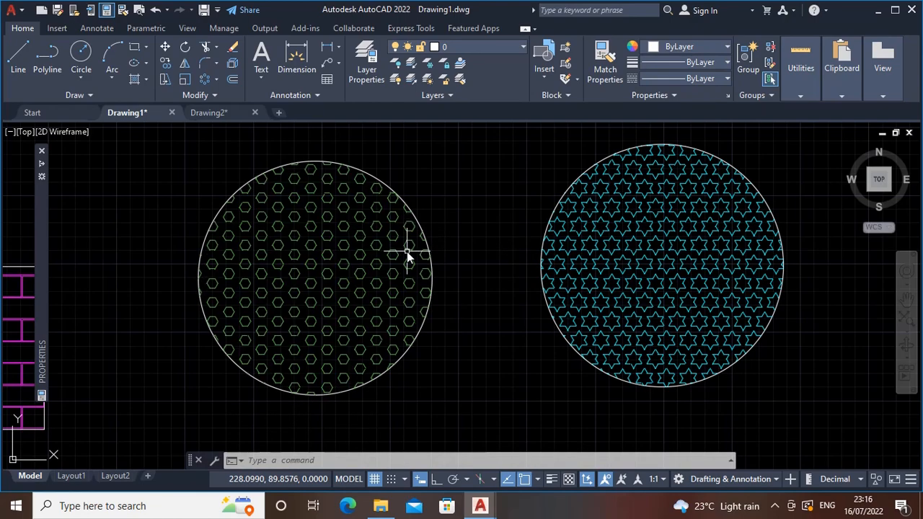
left_click(293, 257)
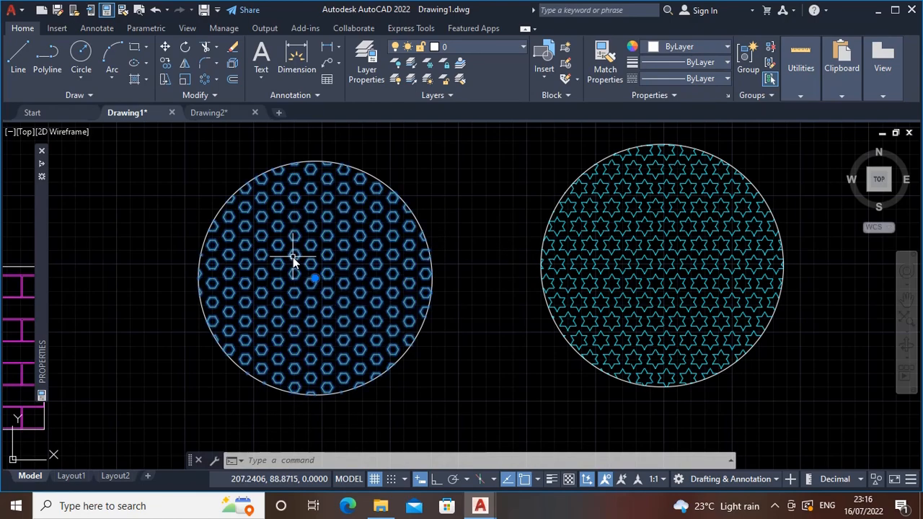
middle_click_drag(346, 262, 393, 256)
key("Escape")
left_click(242, 285)
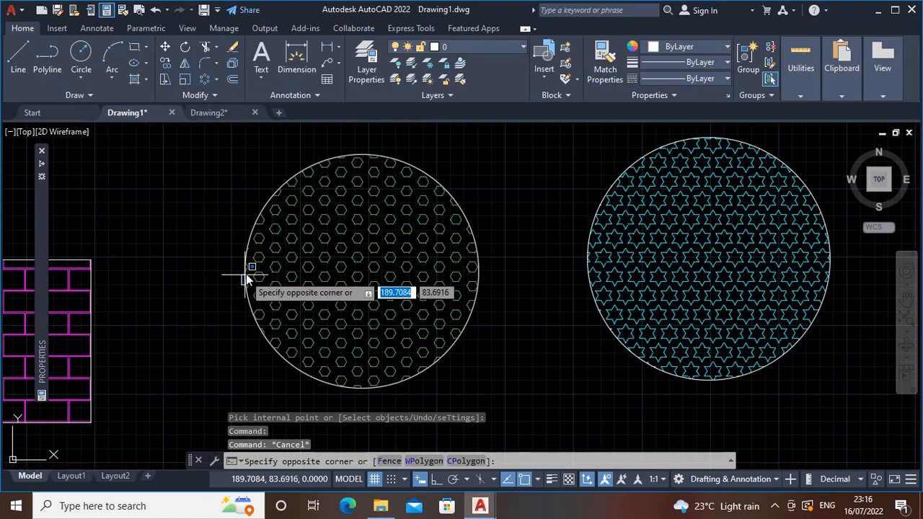
left_click(245, 276)
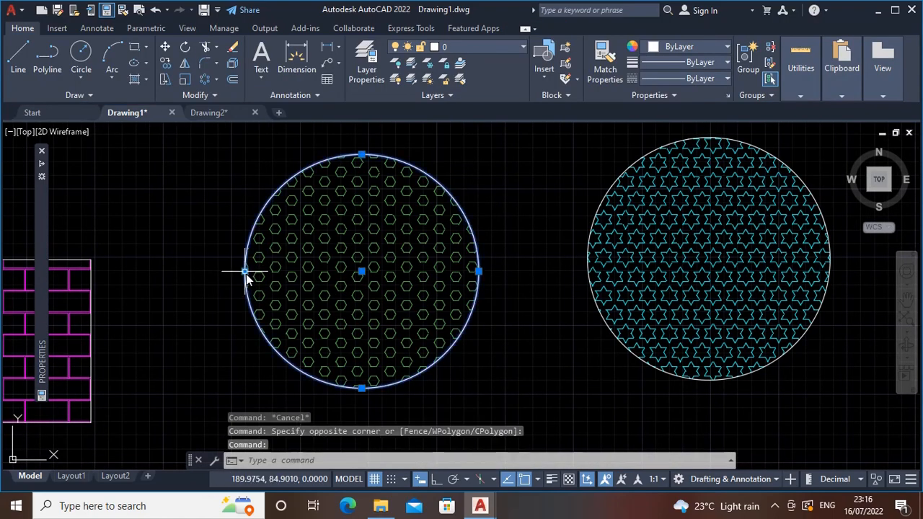
left_click(245, 273)
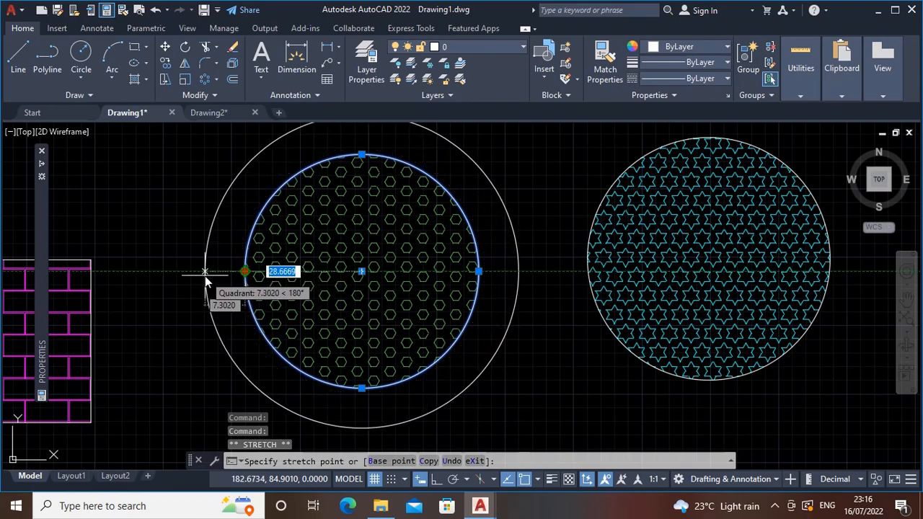
left_click(186, 273)
scroll(227, 273, "down", 2)
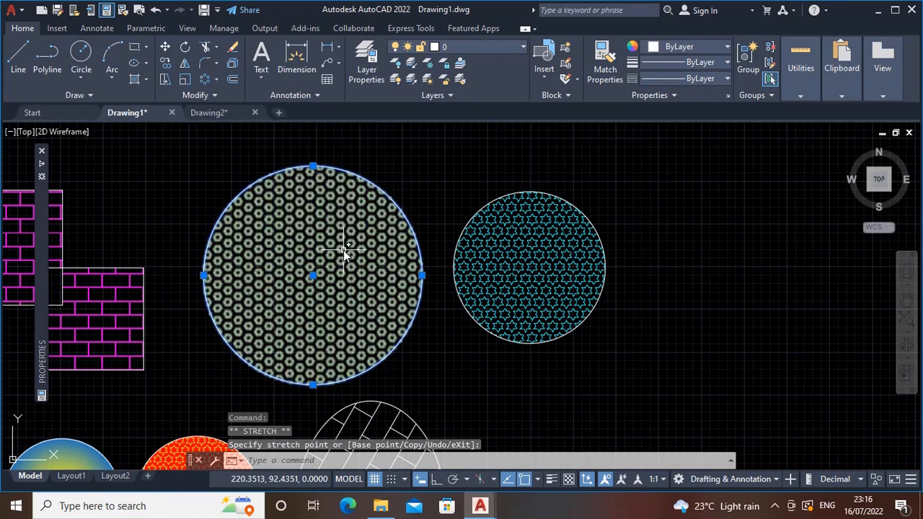
mouse_move(344, 253)
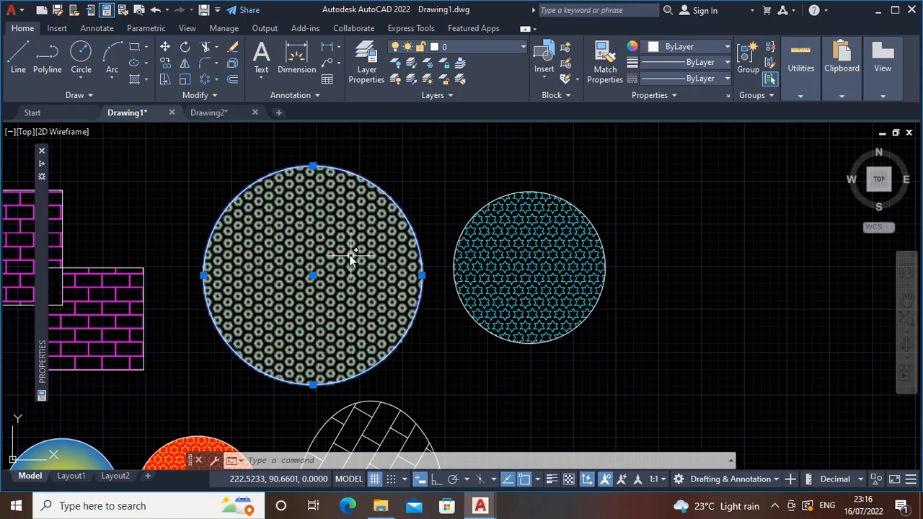
middle_click_drag(351, 256, 348, 259)
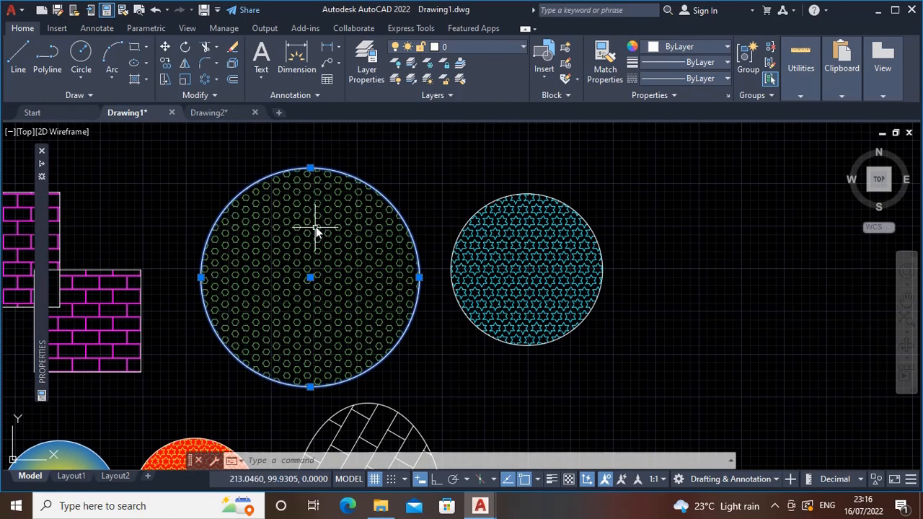
mouse_move(354, 261)
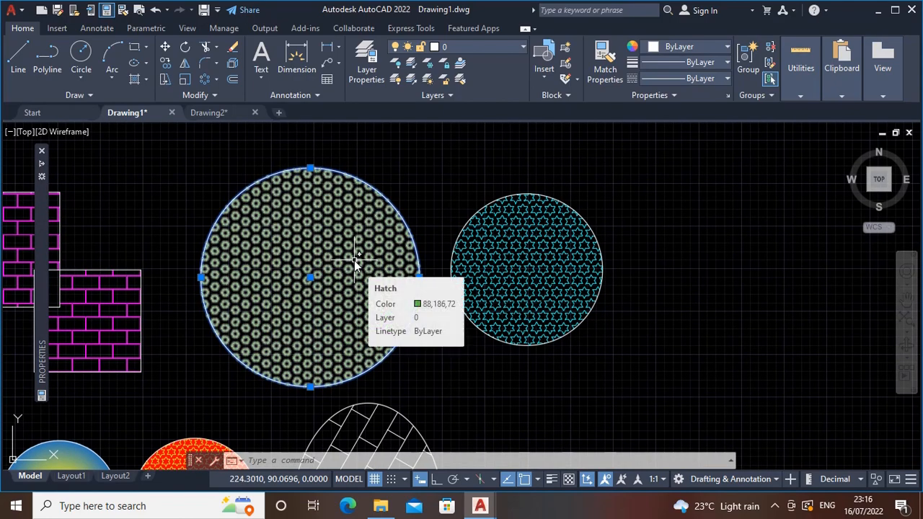
Enlarge the circle around the cyan STARS hatch to a radius of about 28.8 by stretching its right quadrant outward
left_click(560, 258)
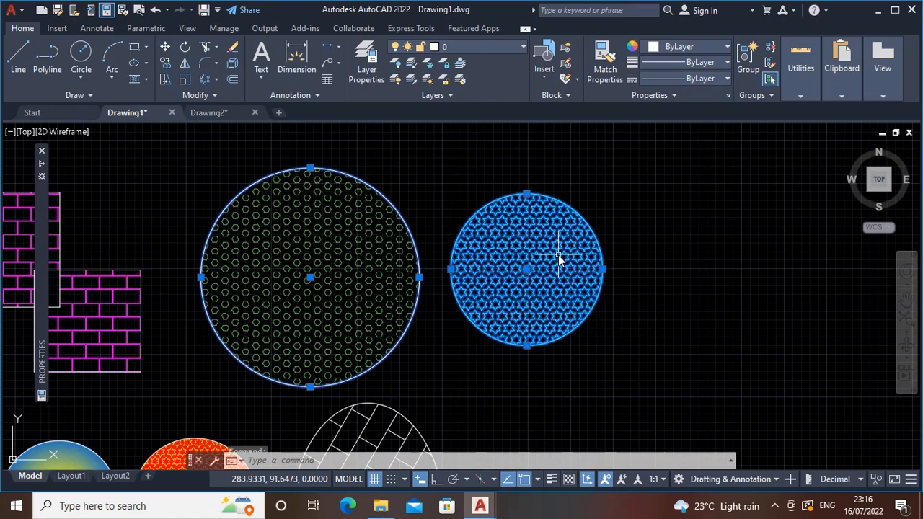
key("Escape")
key("Escape")
left_click(601, 272)
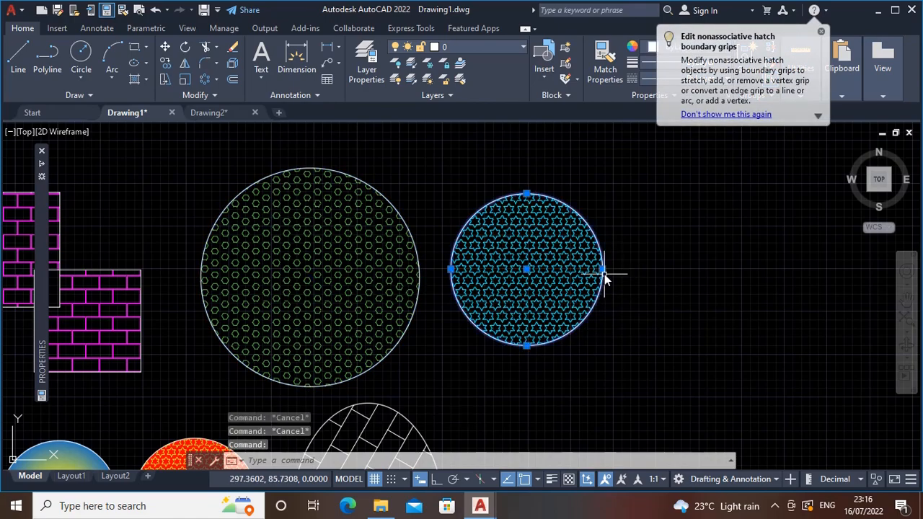
left_click(602, 269)
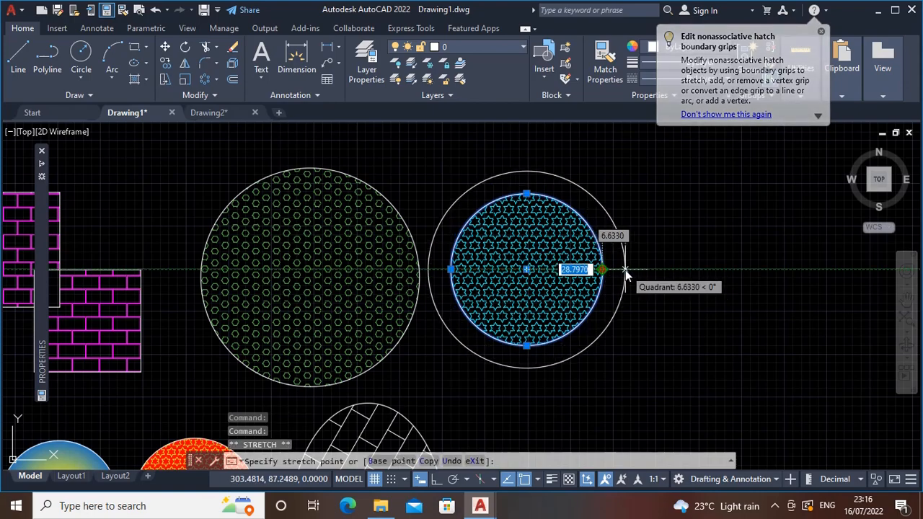
left_click(625, 269)
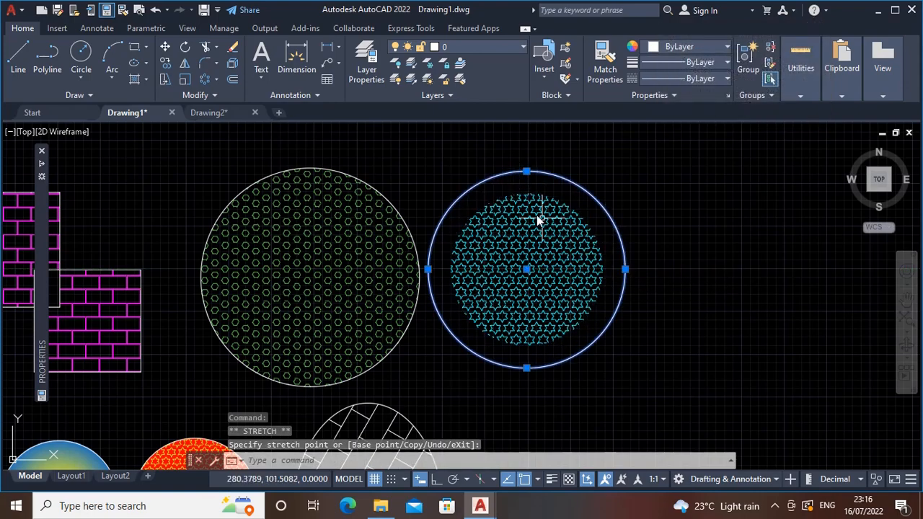
middle_click_drag(527, 261, 496, 260)
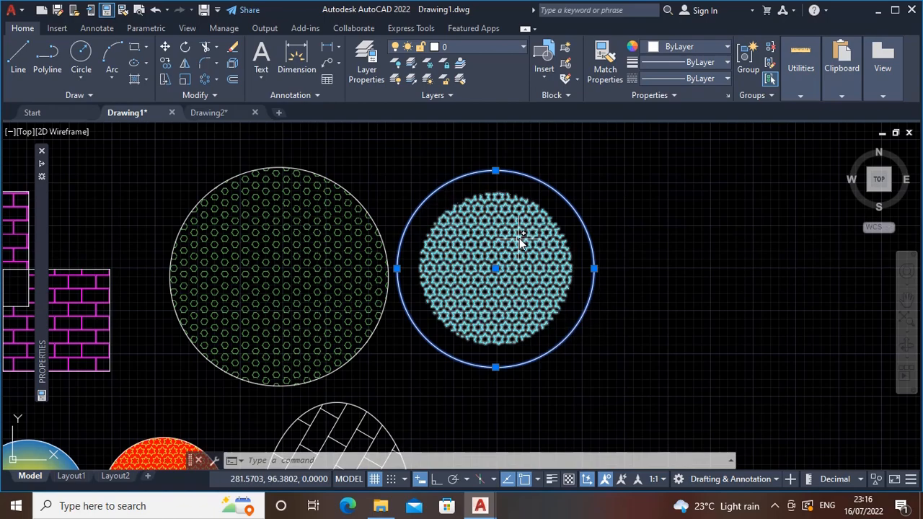
middle_click_drag(519, 241, 548, 250)
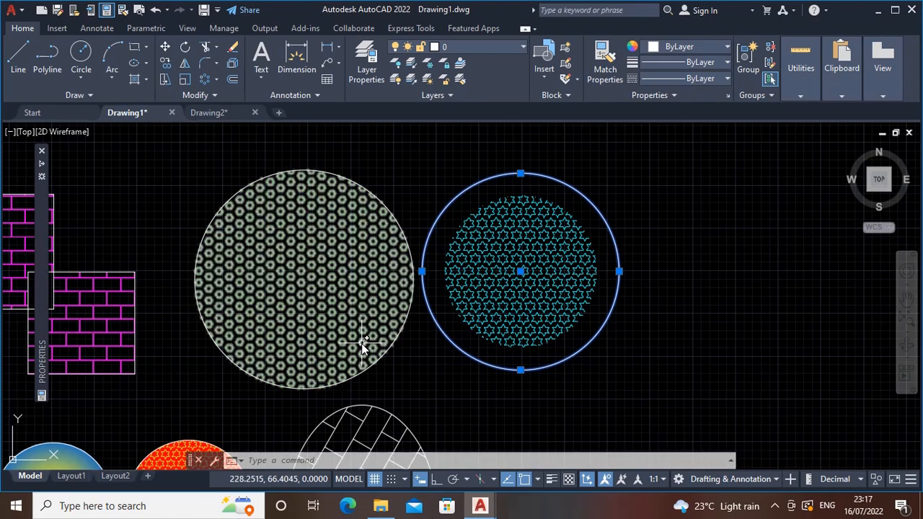
Start a new hatch, match the yellow diagonal-line hatch using the current origin, and fill the unhatched middle square
left_click(134, 80)
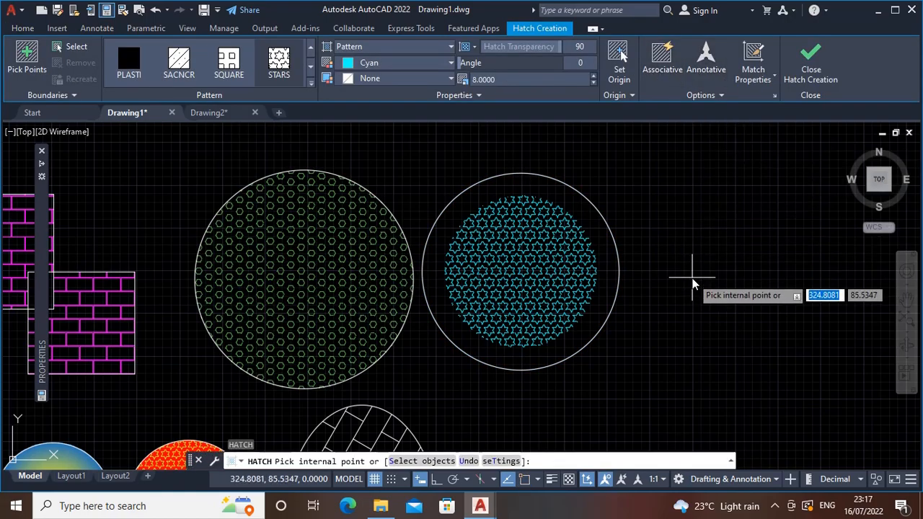
scroll(606, 314, "down", 3)
middle_click_drag(492, 318, 609, 213)
middle_click_drag(388, 263, 460, 226)
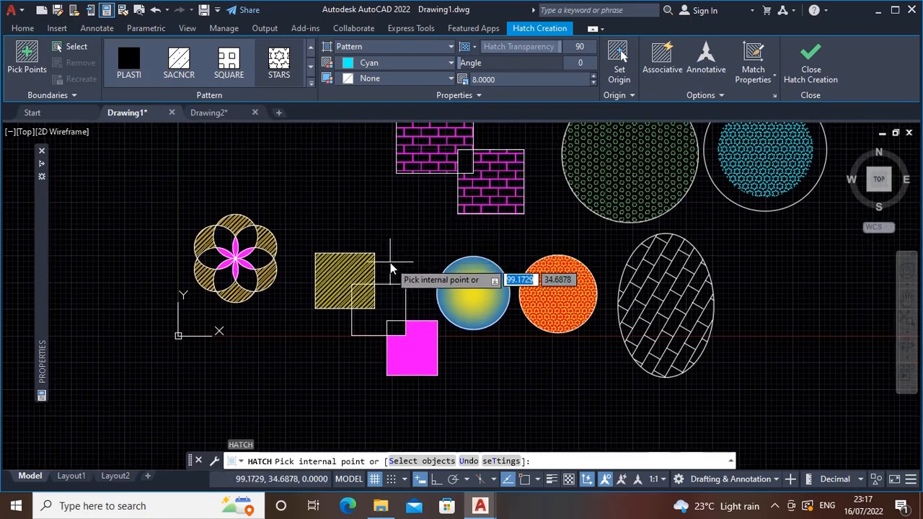
left_click(754, 63)
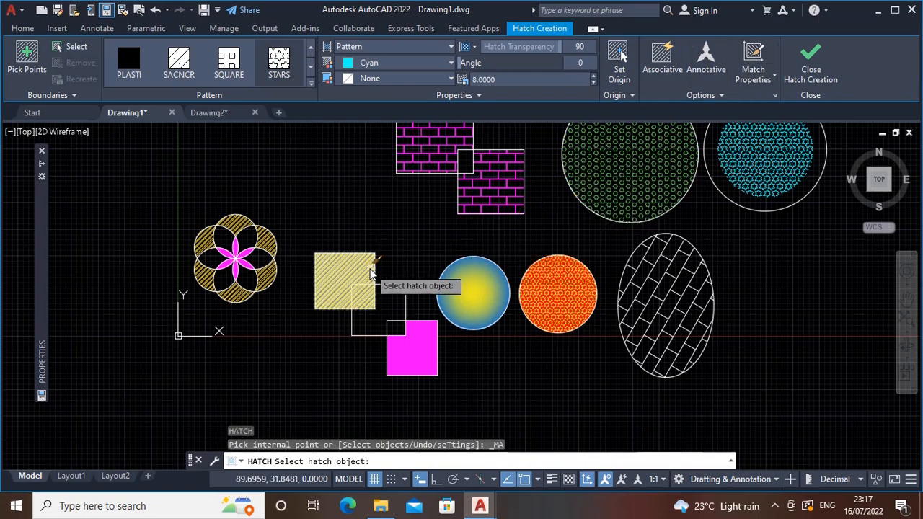
scroll(371, 273, "up", 2)
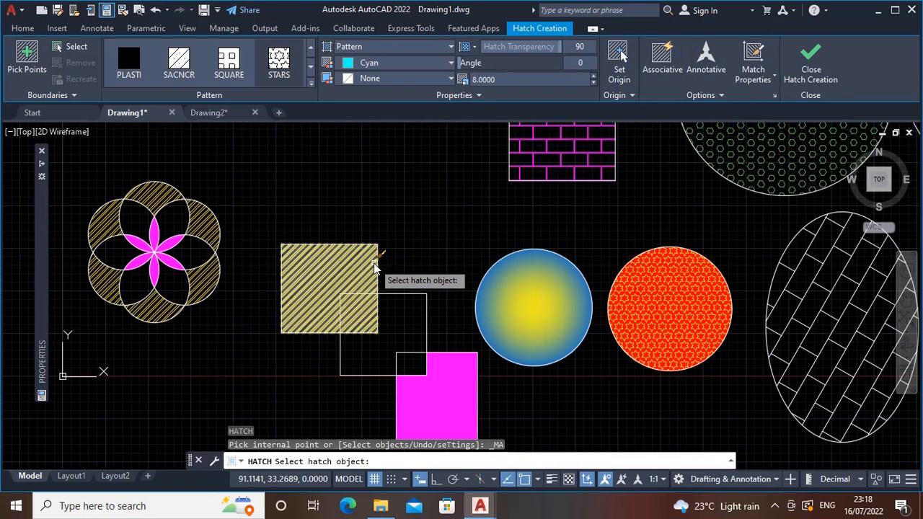
left_click(374, 268)
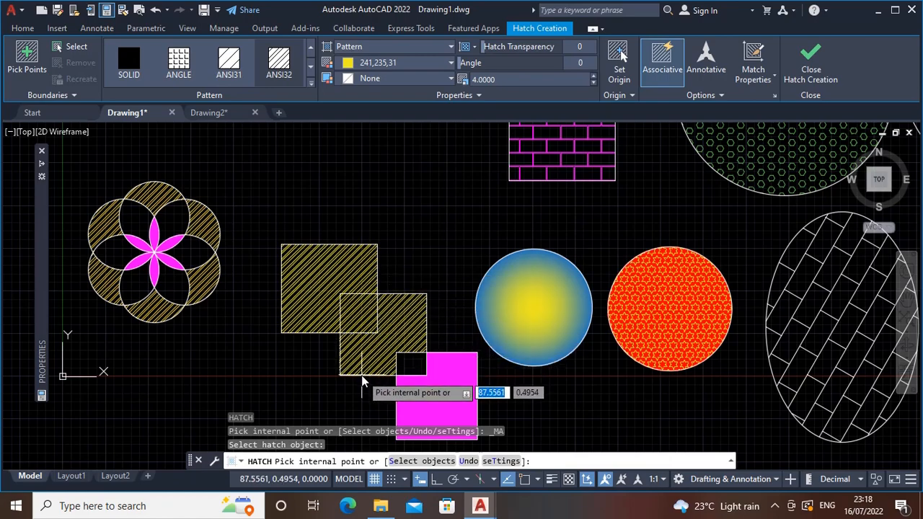
left_click(387, 317)
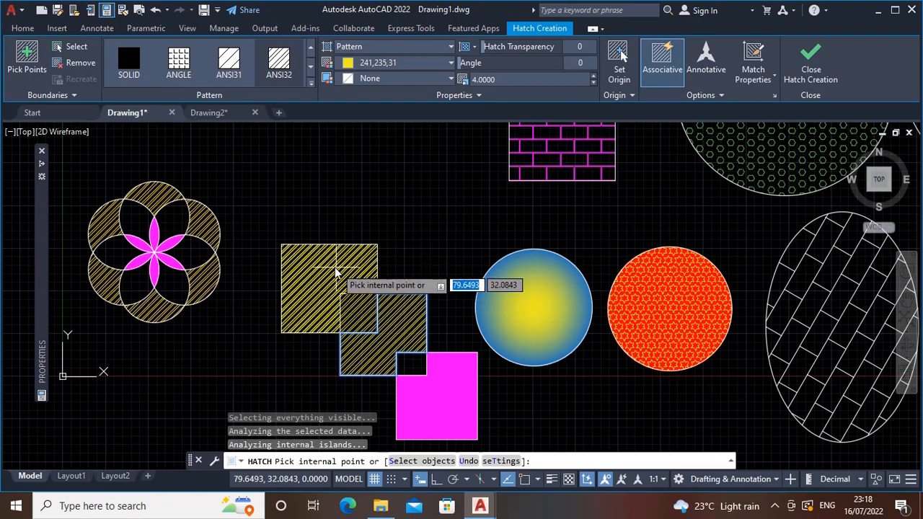
Match the middle square's hatch to the blue-yellow gradient of the circle, using the current origin
middle_click_drag(398, 339, 362, 244)
left_click(752, 75)
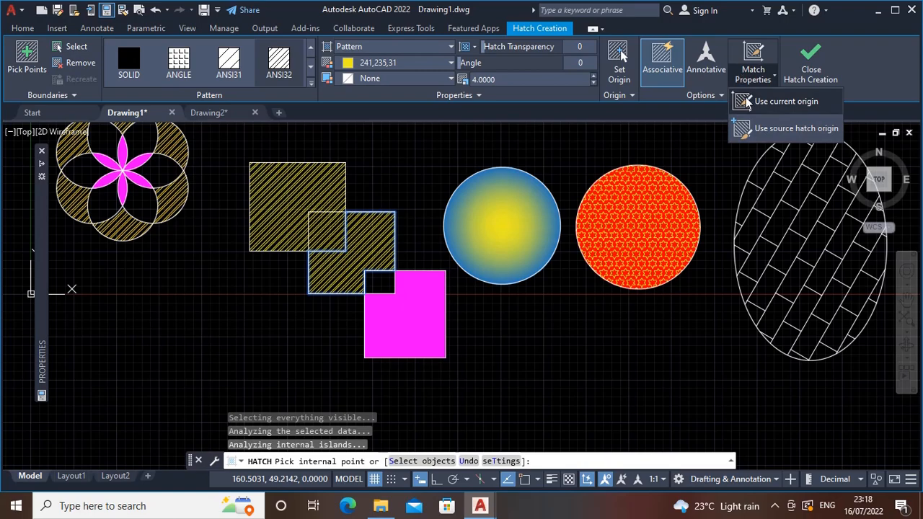
left_click(747, 102)
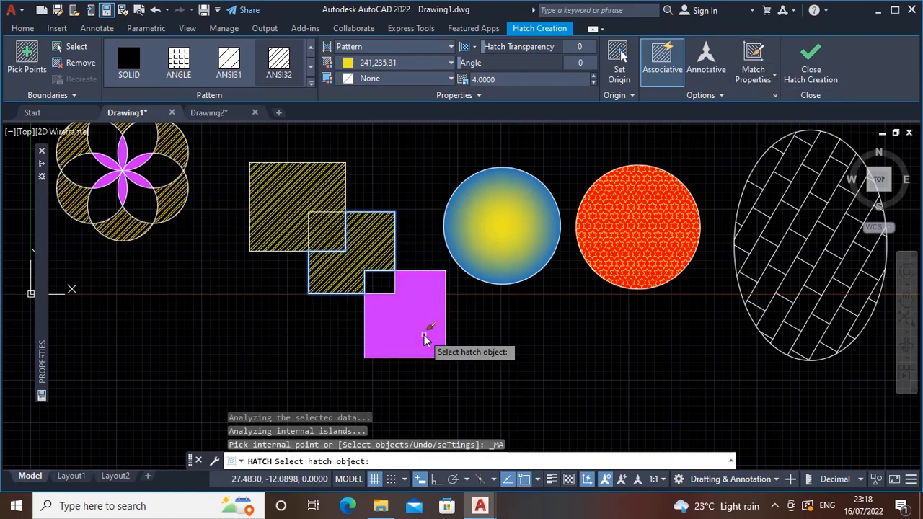
middle_click_drag(500, 199, 500, 270)
left_click(500, 270)
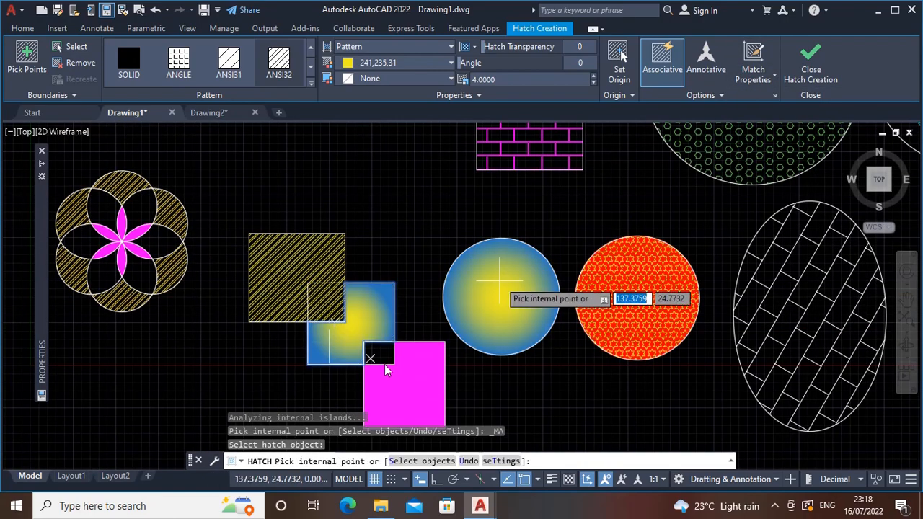
Extend the matched gradient hatch to the lower of the two overlapping magenta brick-hatched rectangles
mouse_move(497, 277)
middle_mouse_down()
mouse_move(491, 322)
mouse_move(461, 355)
middle_mouse_up()
left_click(496, 197)
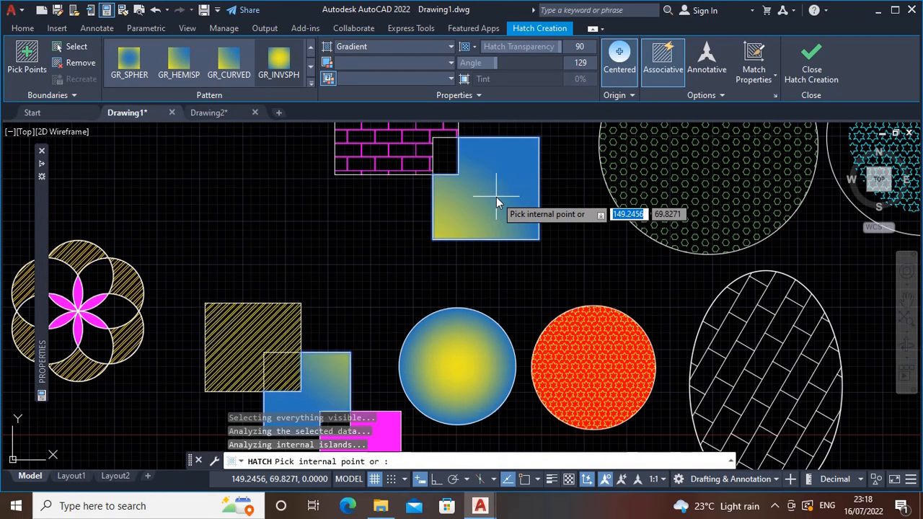
scroll(484, 271, "down", 2)
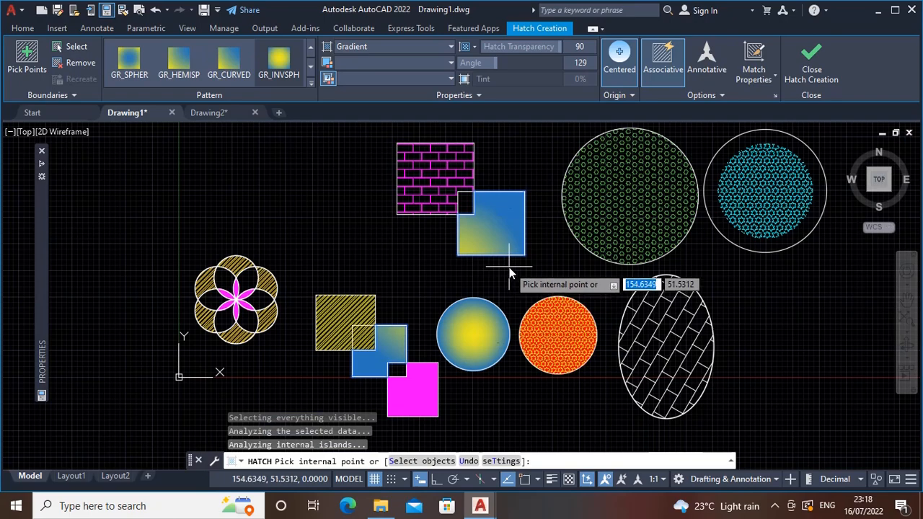
middle_click_drag(504, 243, 507, 274)
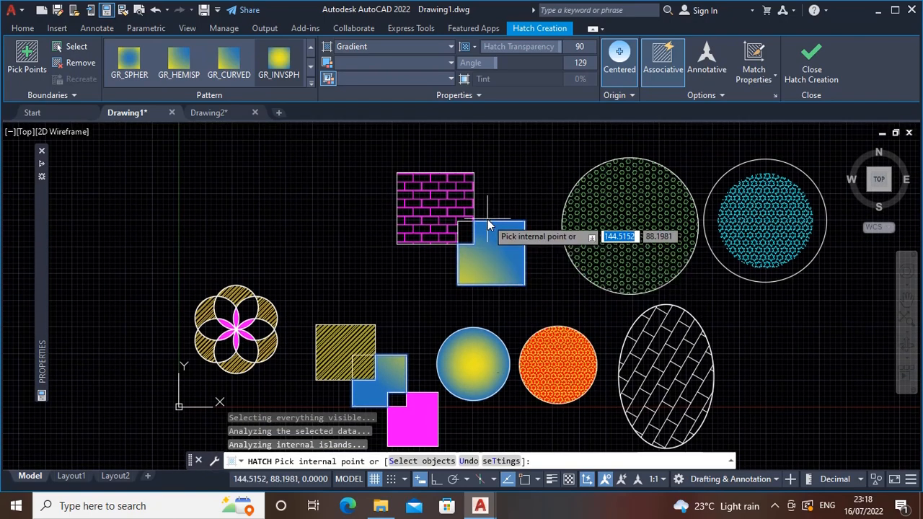
middle_click_drag(517, 223, 493, 173)
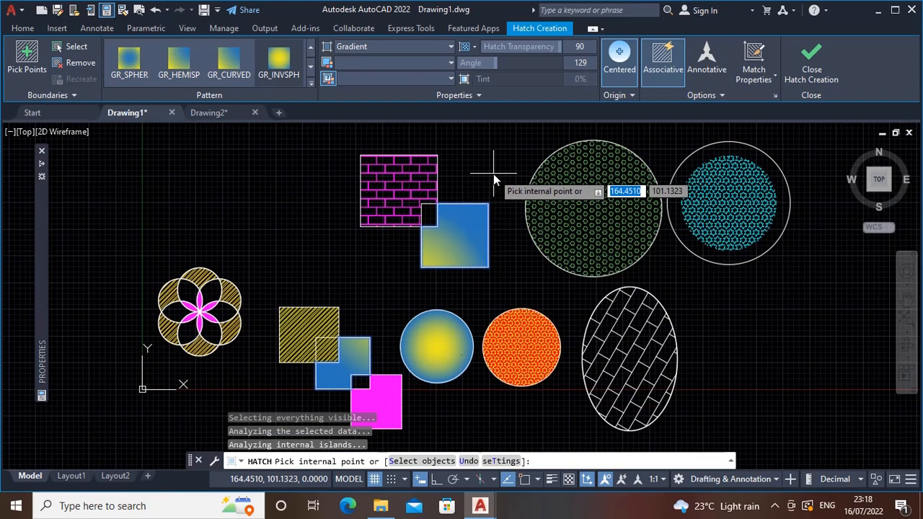